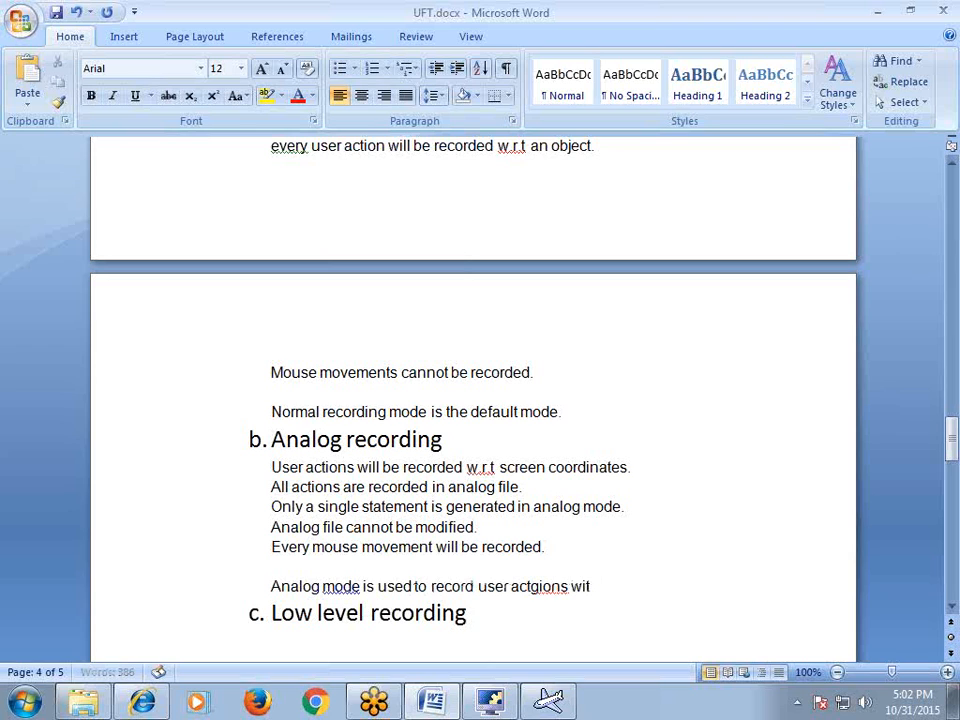
Fix the typos and end the note with 'respective to coordinates instead of objects.'
{"action": "type", "text": "io"}
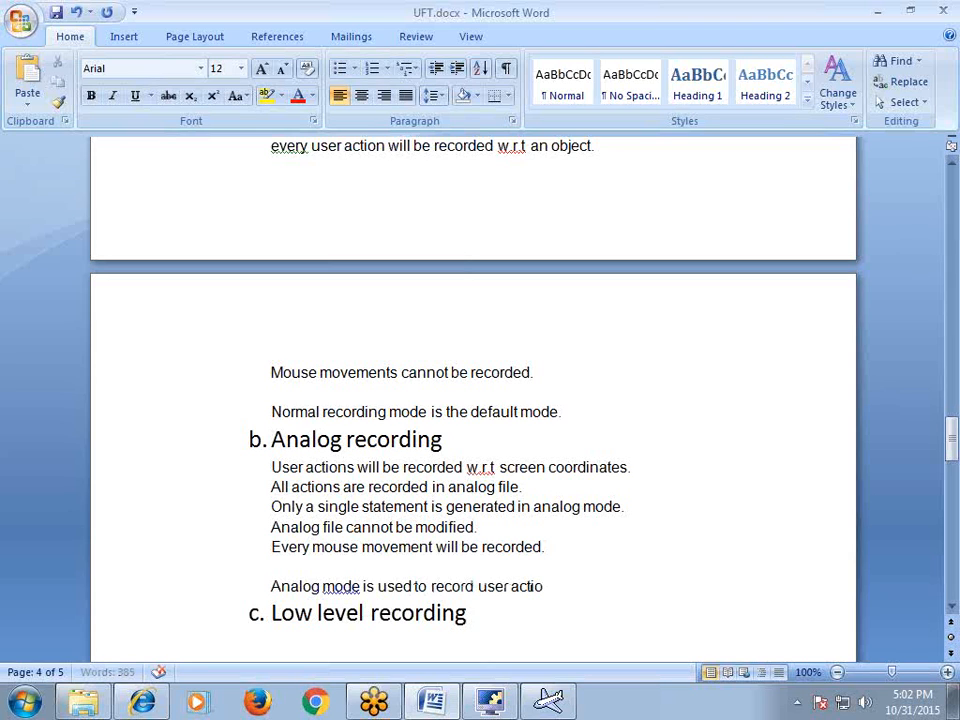
{"action": "type", "text": "n with respectgi"}
{"action": "key", "text": "BackSpace"}
{"action": "type", "text": "ive to cooordinates"}
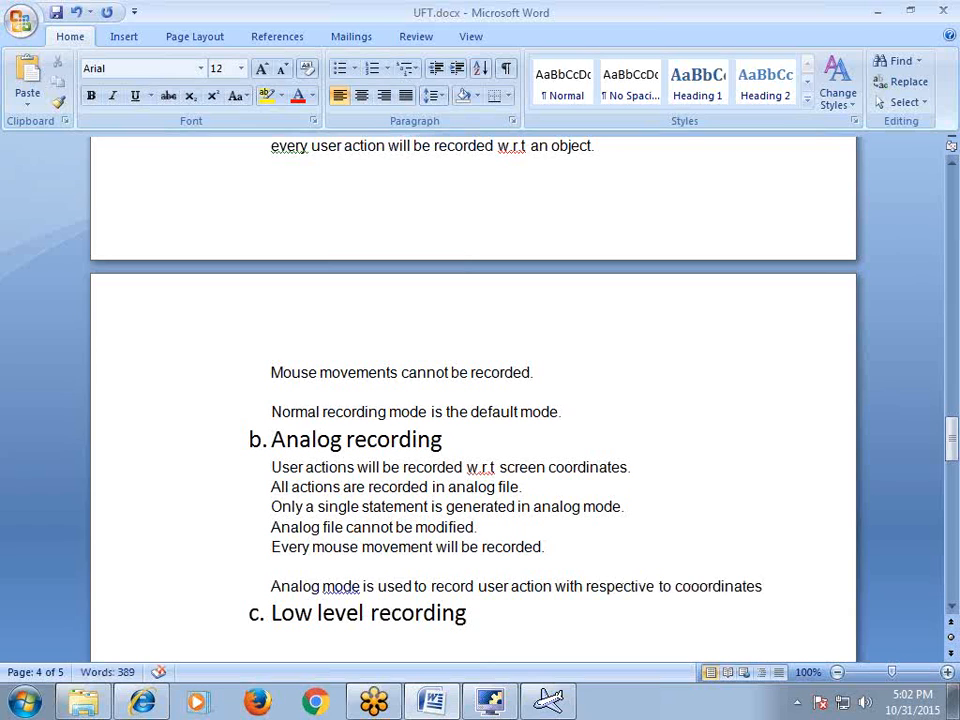
{"action": "type", "text": " instead of"}
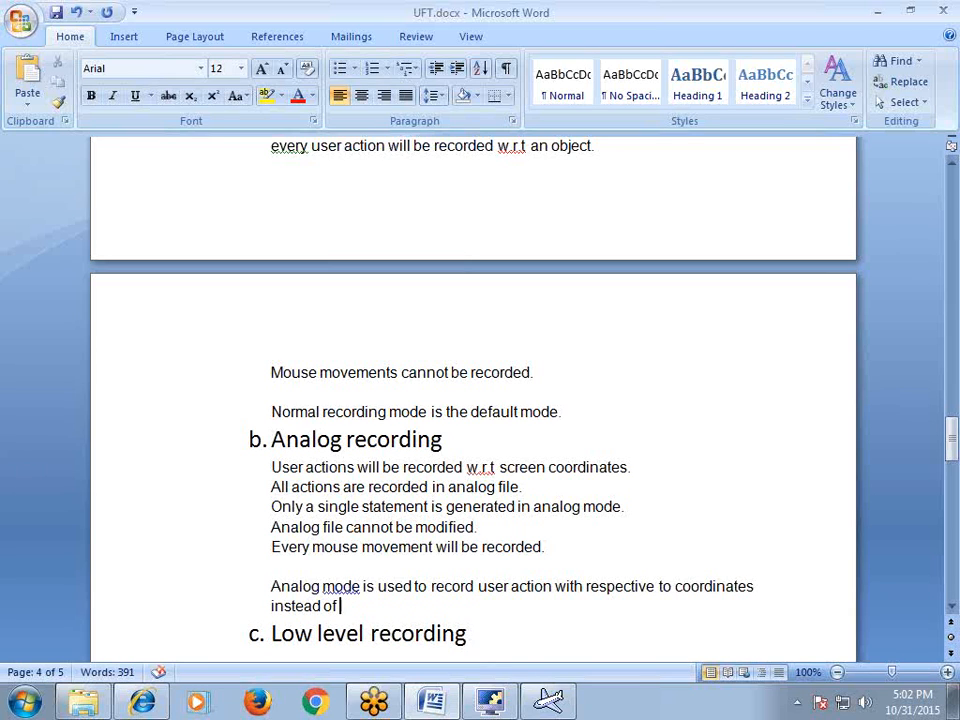
{"action": "type", "text": " objects."}
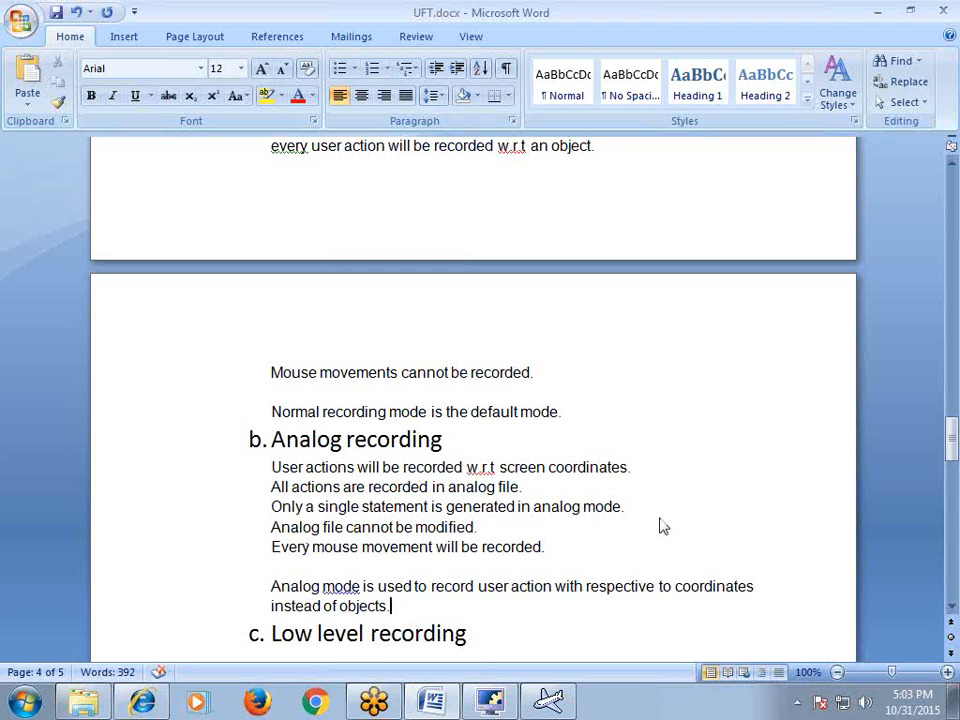
Minimize Word and dismiss the Flight error and login dialogs
{"action": "left_click", "coordinate": [876, 18]}
{"action": "left_click", "coordinate": [879, 383]}
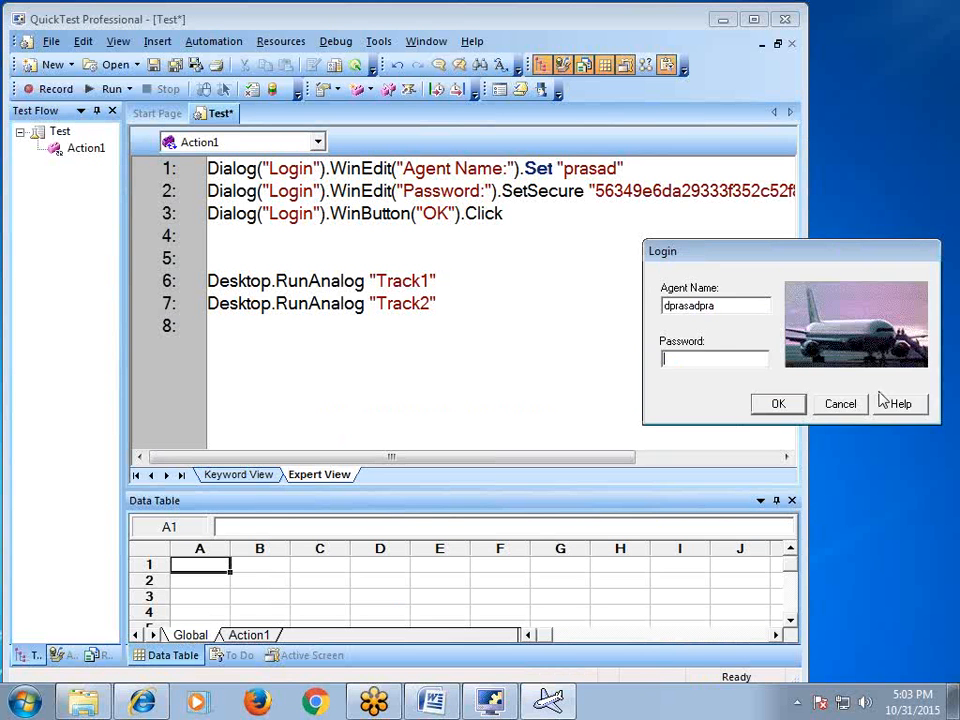
{"action": "left_click", "coordinate": [828, 404]}
{"action": "left_click", "coordinate": [500, 411]}
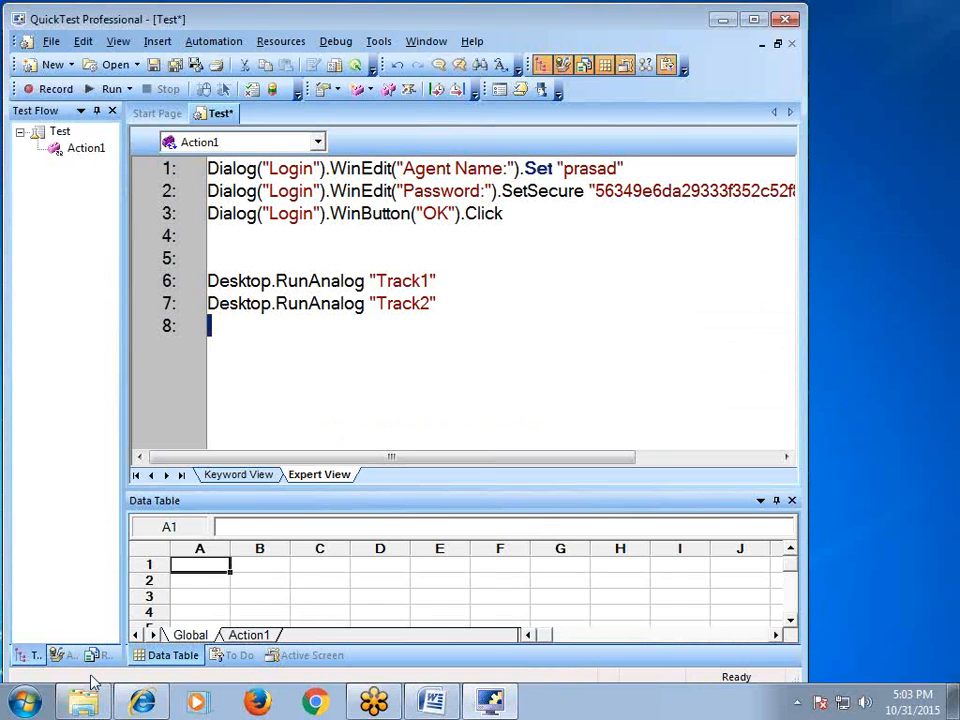
Launch Paint maximized and add an empty line 9 to the QTP script
{"action": "key", "text": "super"}
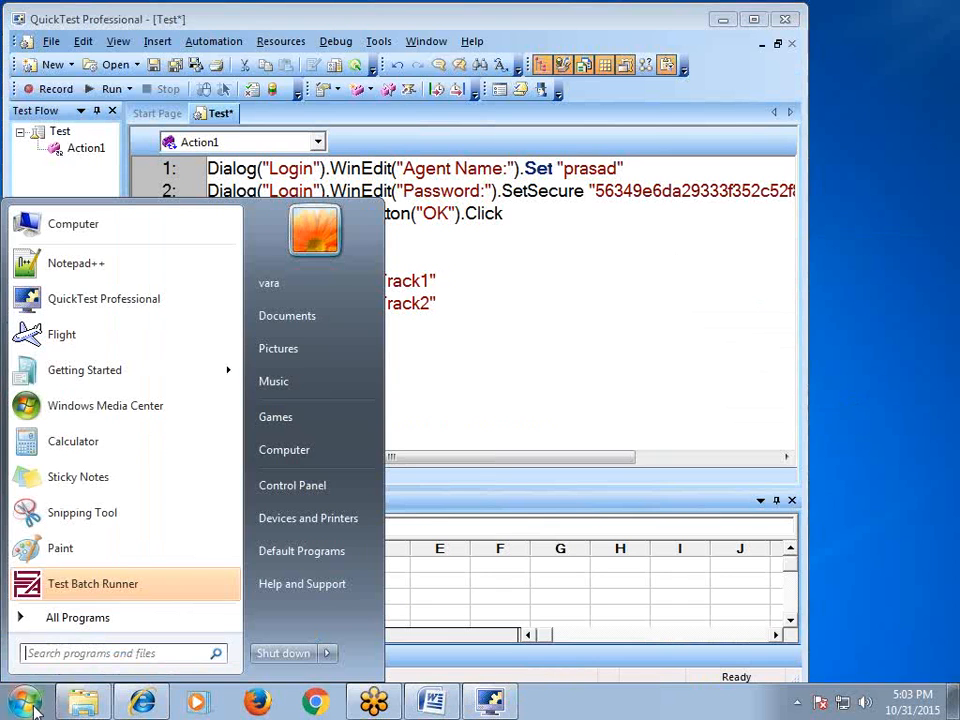
{"action": "left_click", "coordinate": [62, 548]}
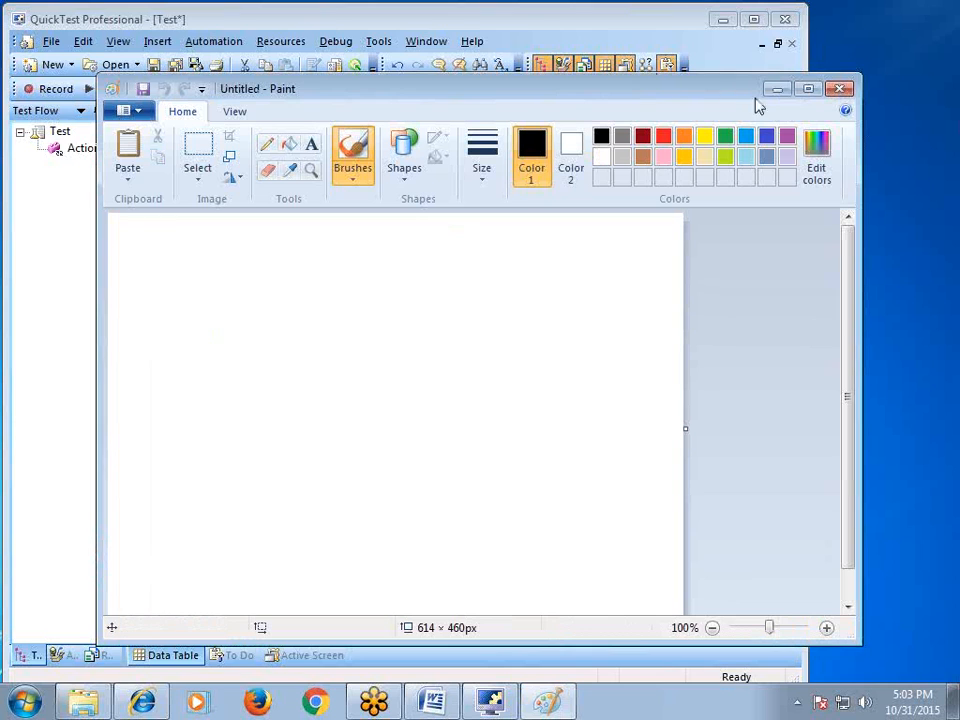
{"action": "left_click", "coordinate": [807, 89]}
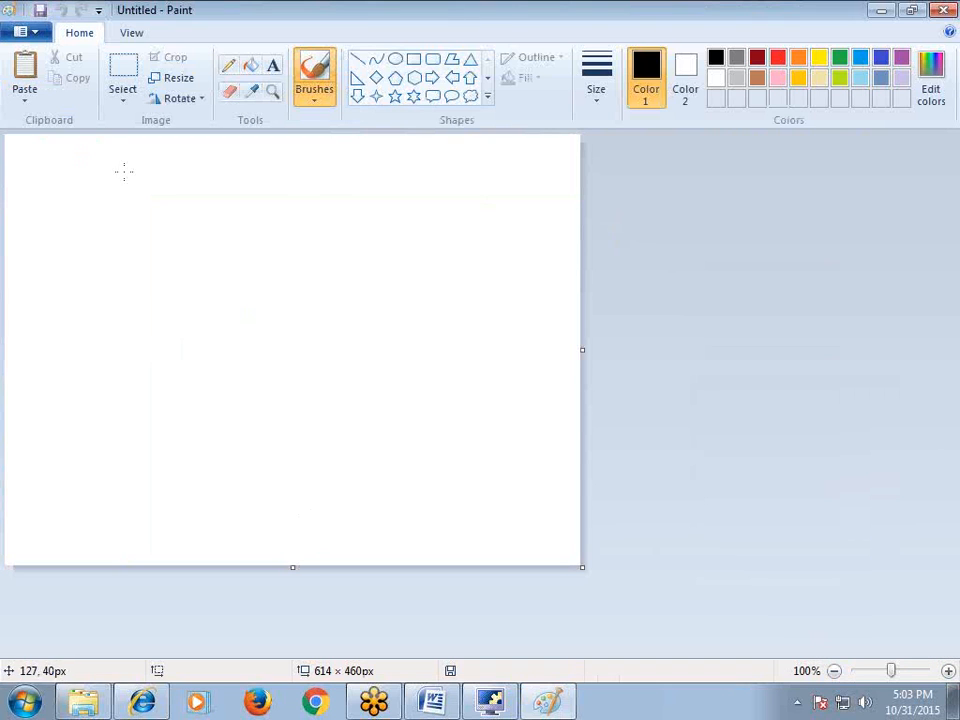
{"action": "left_click", "coordinate": [482, 337]}
{"action": "left_click", "coordinate": [490, 701]}
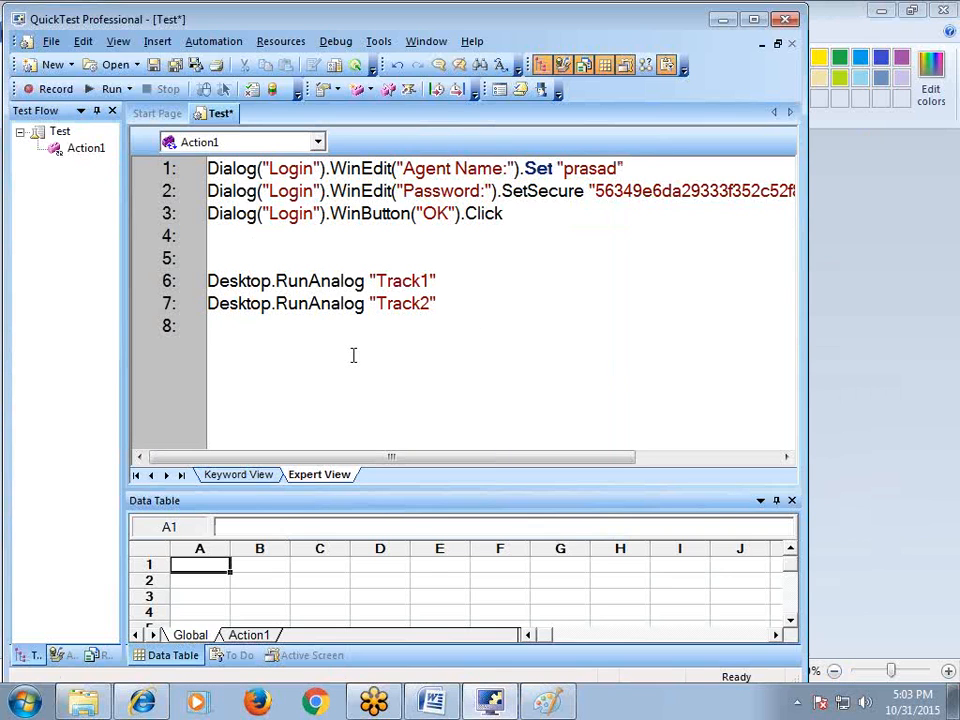
{"action": "key", "text": "Return"}
Record a brush stroke in Paint, producing Drag 402,95 and Drop 818,151 on lines 10–11
{"action": "left_click", "coordinate": [66, 94]}
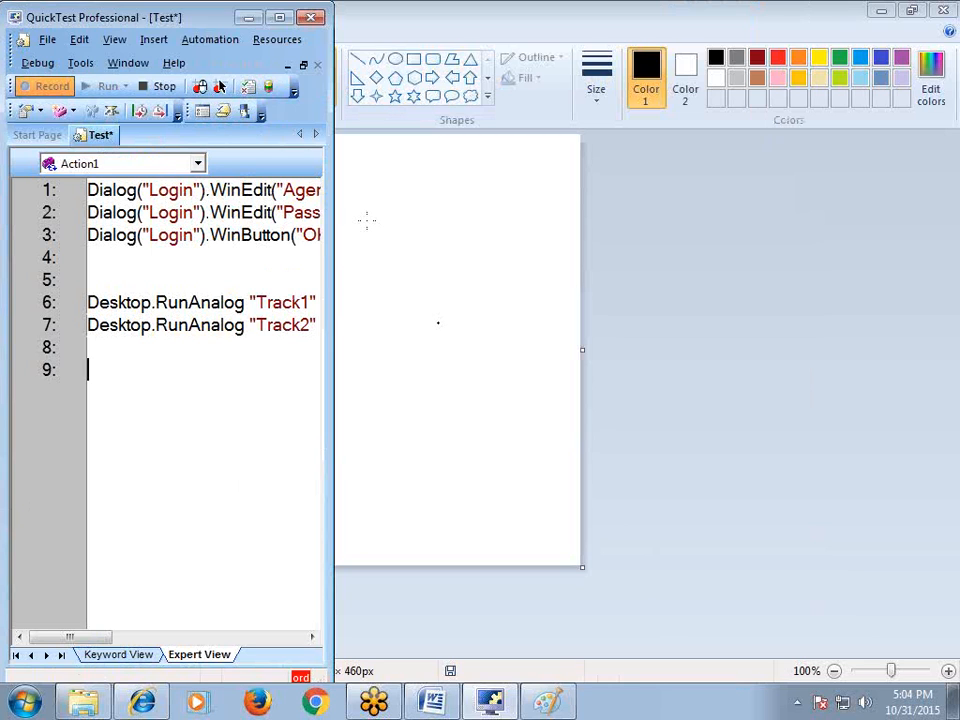
{"action": "mouse_move", "coordinate": [377, 218]}
{"action": "left_mouse_down"}
{"action": "mouse_move", "coordinate": [377, 276]}
{"action": "mouse_move", "coordinate": [421, 256]}
{"action": "mouse_move", "coordinate": [476, 274]}
{"action": "mouse_move", "coordinate": [538, 261]}
{"action": "mouse_move", "coordinate": [536, 246]}
{"action": "mouse_move", "coordinate": [543, 268]}
{"action": "mouse_move", "coordinate": [767, 272]}
{"action": "mouse_move", "coordinate": [379, 282]}
{"action": "left_mouse_up"}
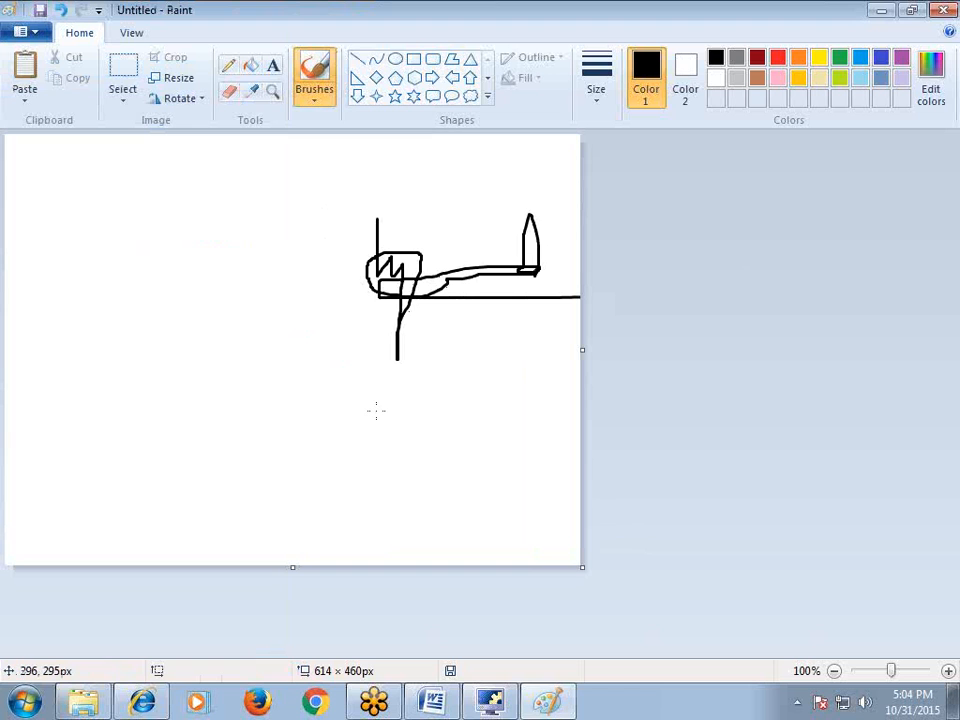
{"action": "left_click", "coordinate": [488, 700]}
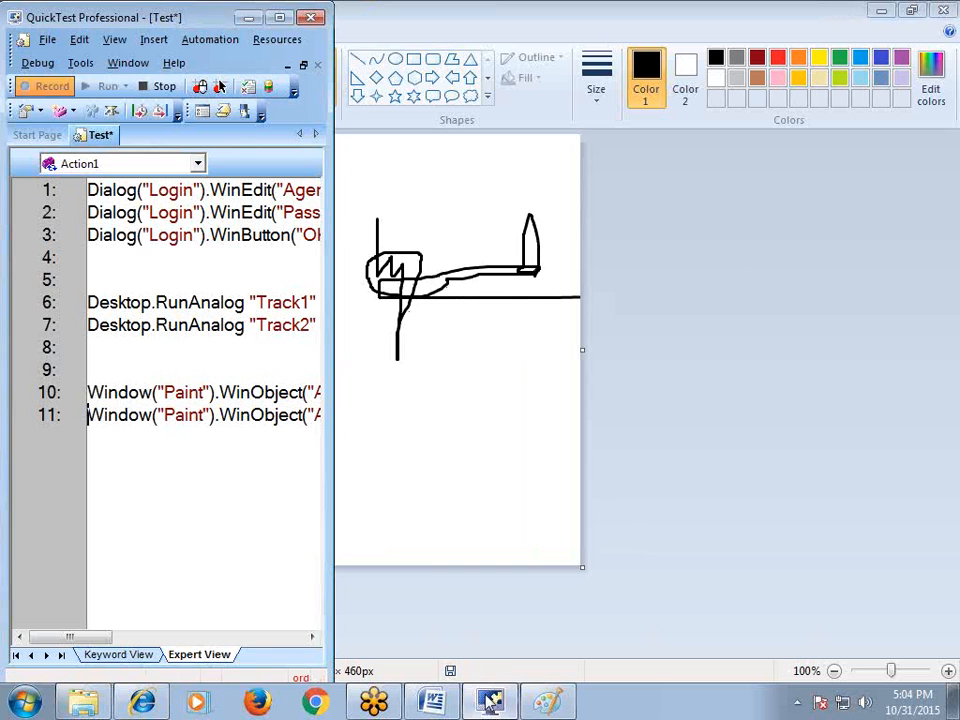
{"action": "left_click", "coordinate": [160, 86]}
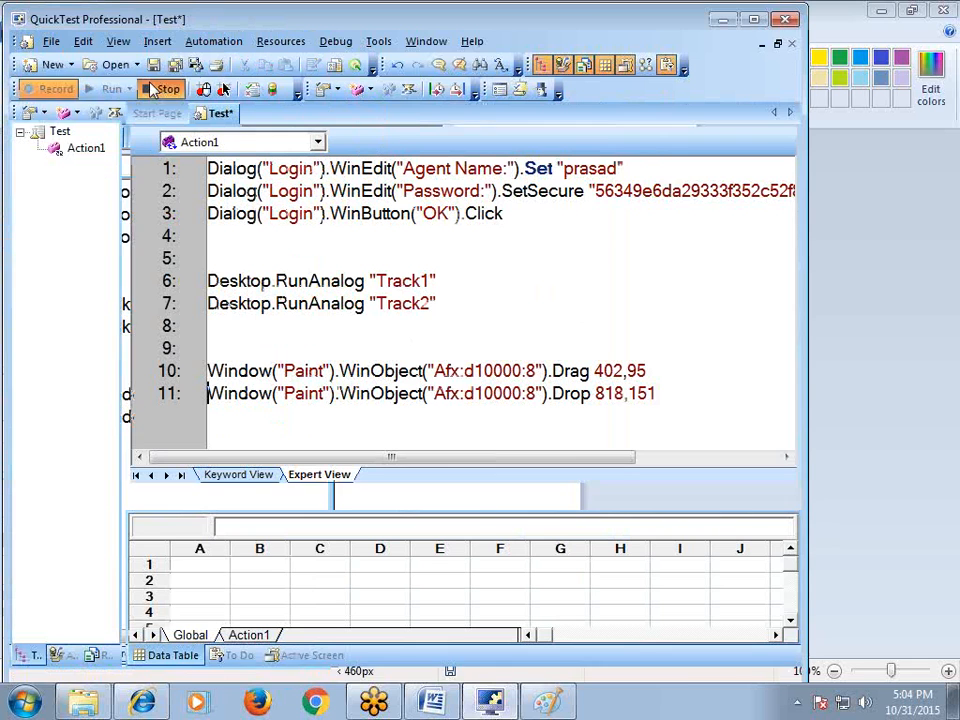
{"action": "left_click", "coordinate": [430, 418]}
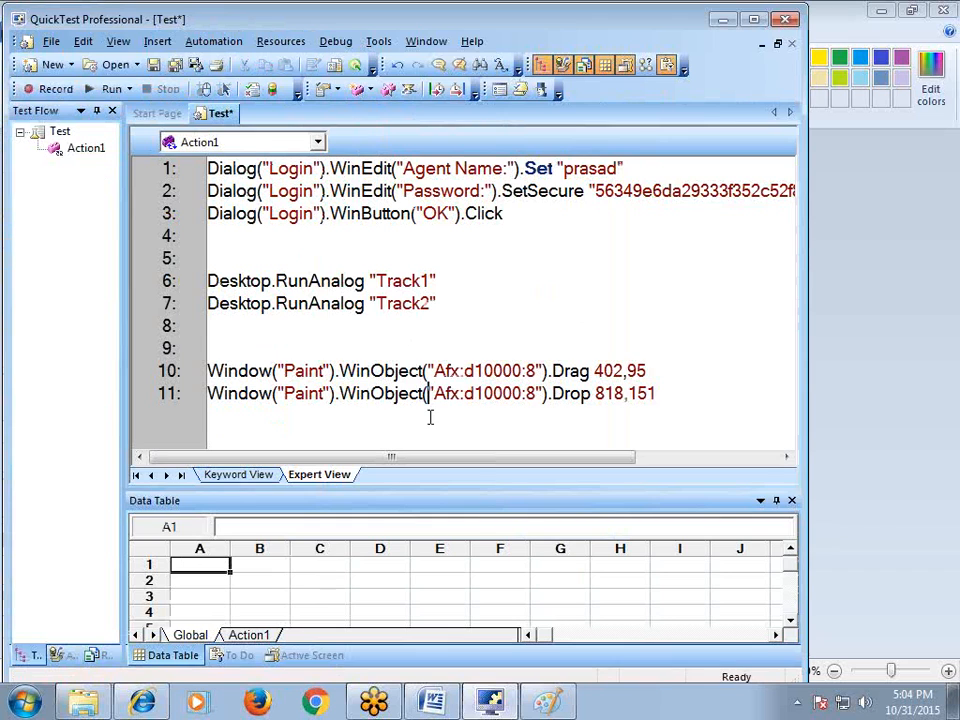
{"action": "left_click", "coordinate": [289, 349]}
Clear the Paint canvas with a new picture, discarding the sketch unsaved
{"action": "left_click", "coordinate": [721, 22]}
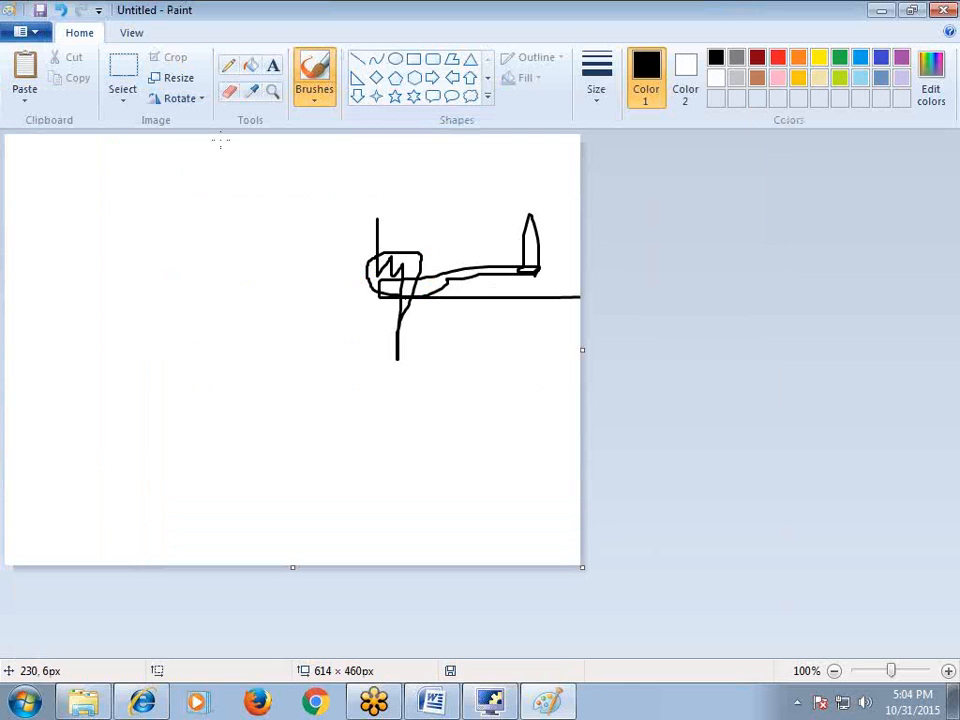
{"action": "left_click", "coordinate": [26, 32]}
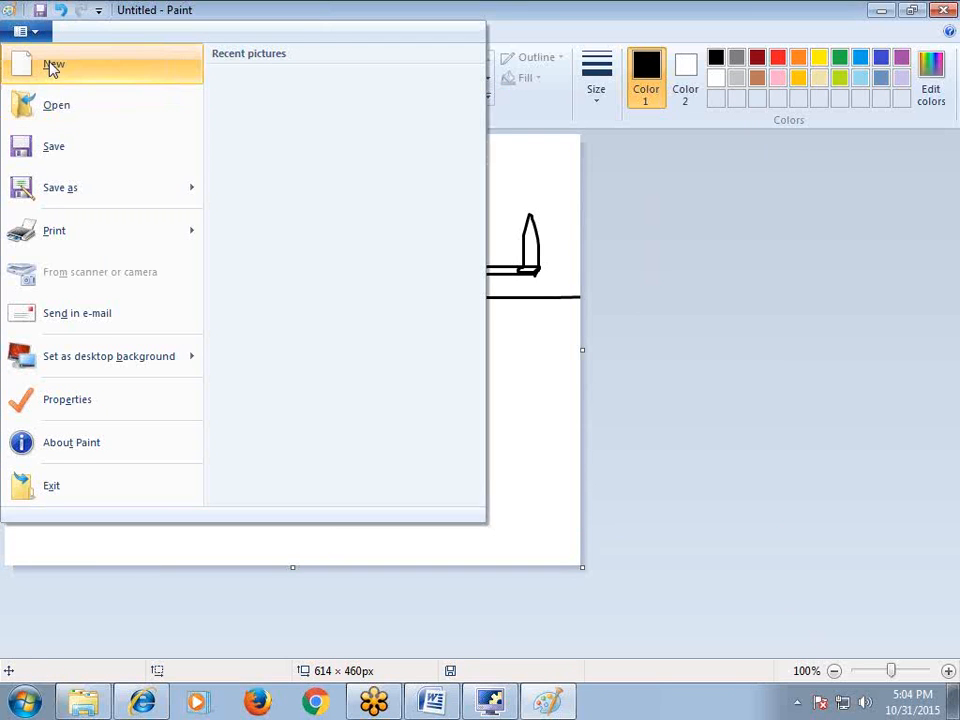
{"action": "left_click", "coordinate": [51, 64]}
{"action": "left_click", "coordinate": [490, 360]}
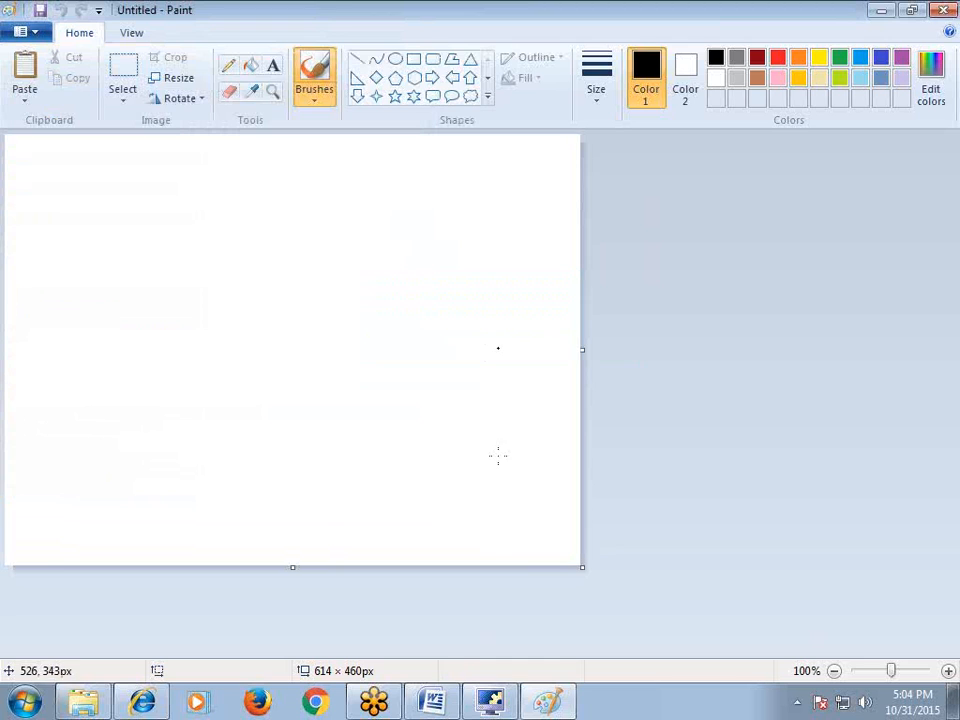
Run the script from line 9 with temporary results, replaying the stroke in Paint
{"action": "left_click", "coordinate": [492, 700]}
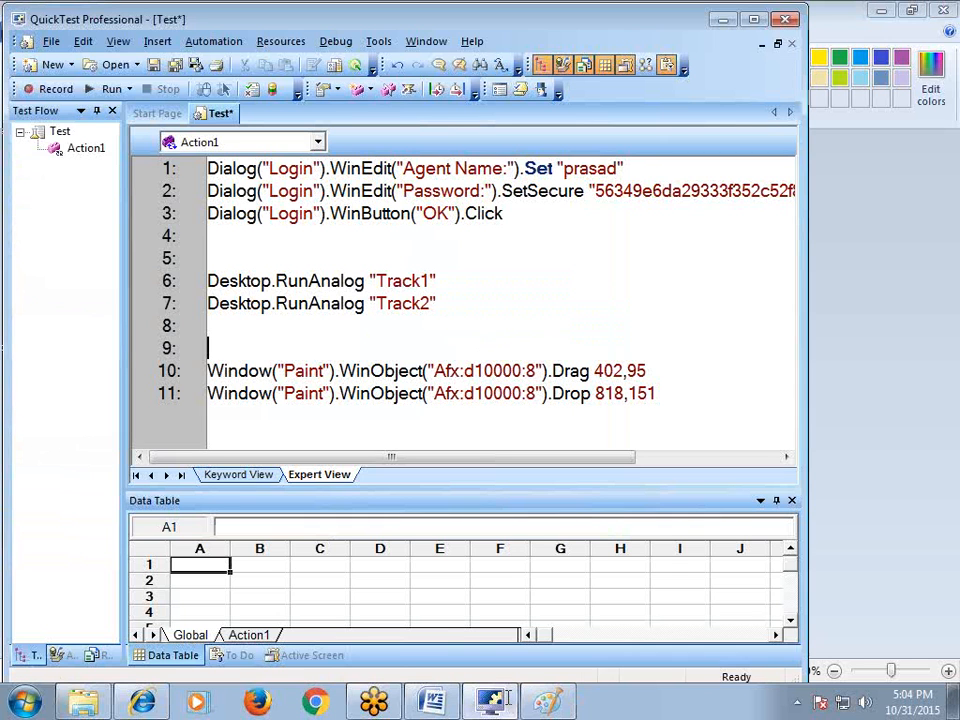
{"action": "right_click", "coordinate": [228, 350]}
{"action": "left_click", "coordinate": [300, 139]}
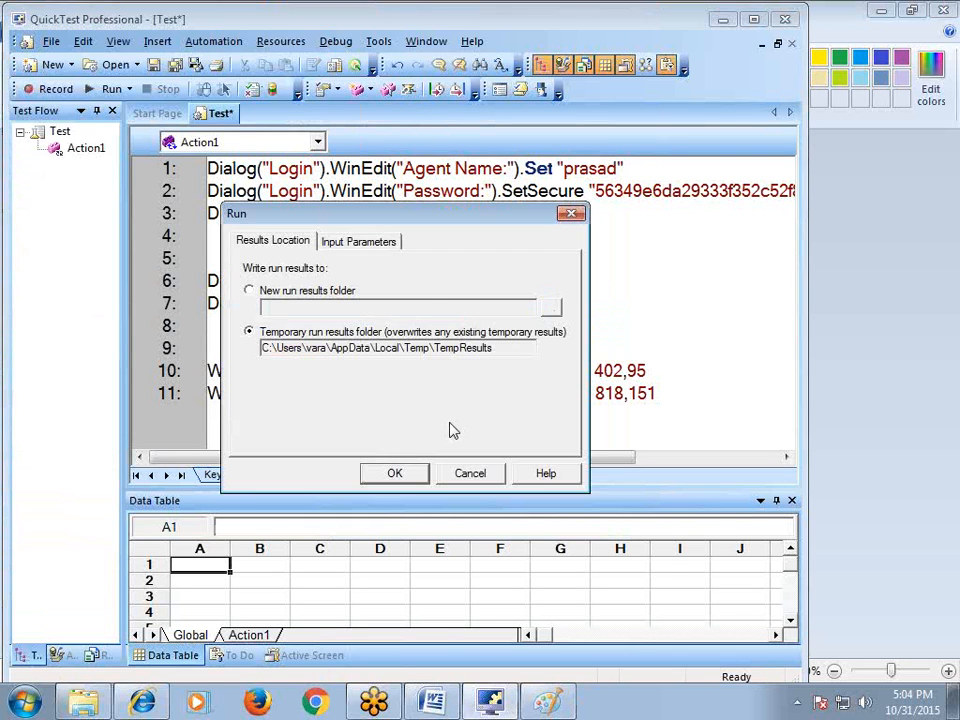
{"action": "left_click", "coordinate": [422, 474]}
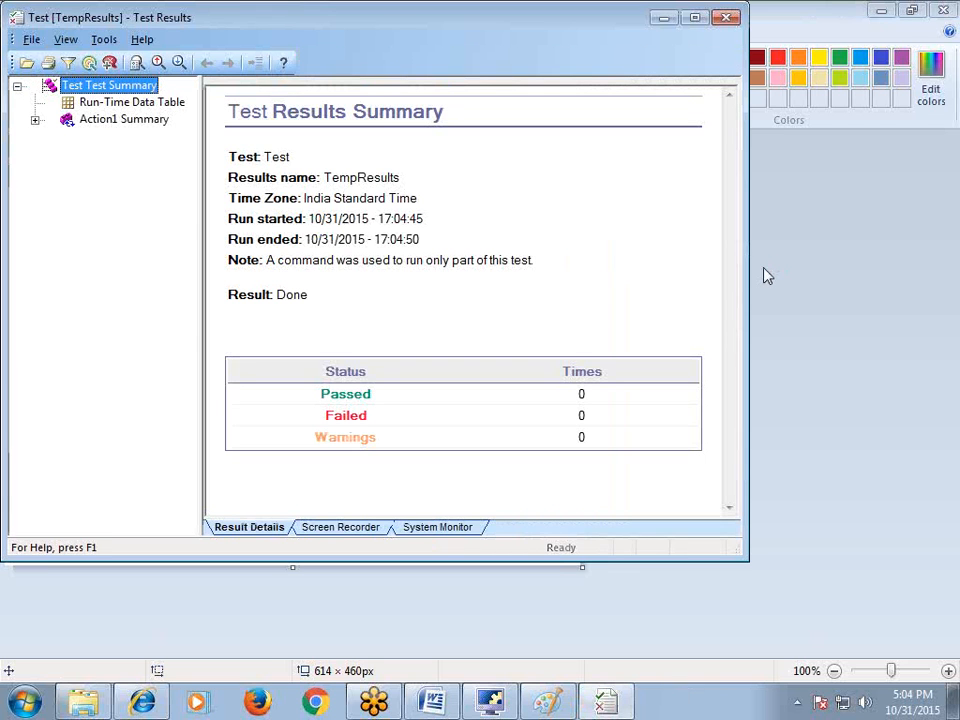
{"action": "left_click", "coordinate": [664, 30]}
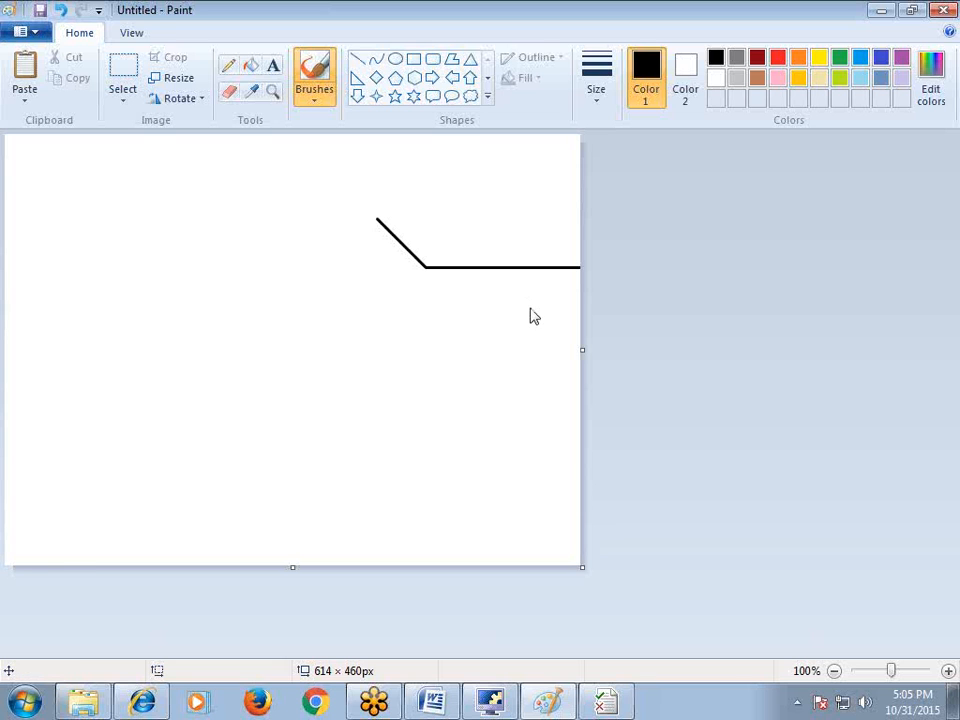
Start a new blank Paint picture without saving the old drawing
{"action": "left_click", "coordinate": [37, 32]}
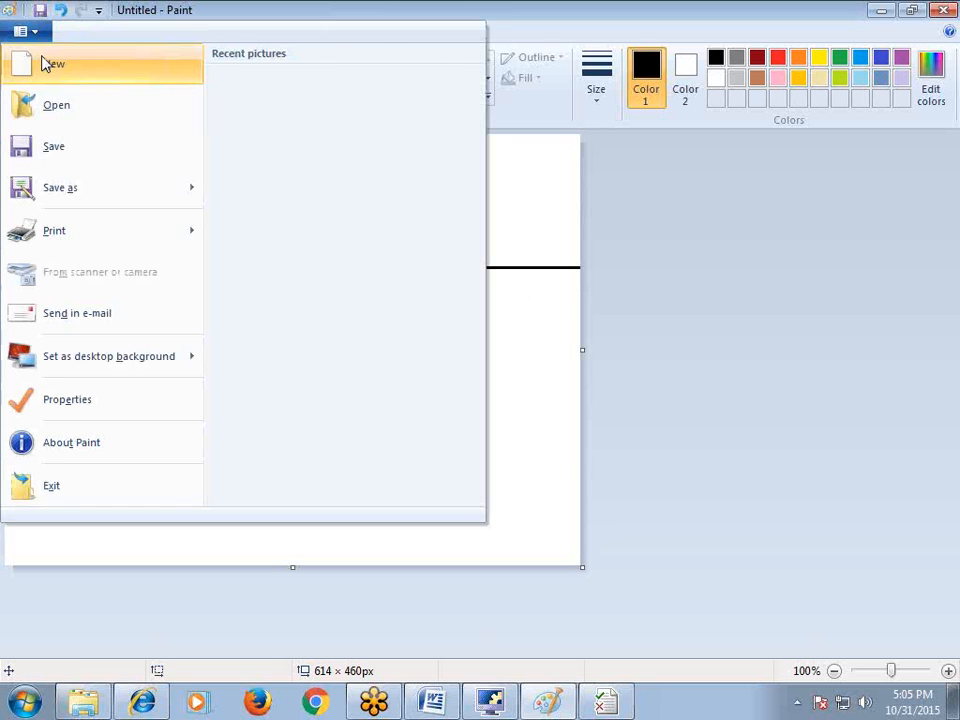
{"action": "left_click", "coordinate": [45, 64]}
{"action": "left_click", "coordinate": [505, 362]}
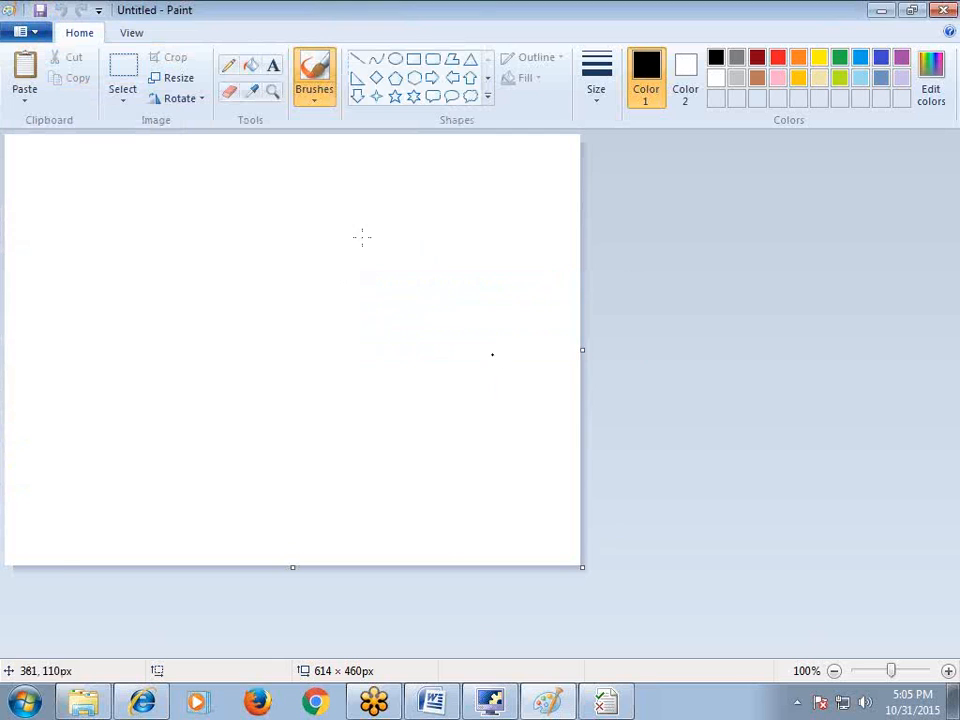
{"action": "left_click", "coordinate": [505, 712]}
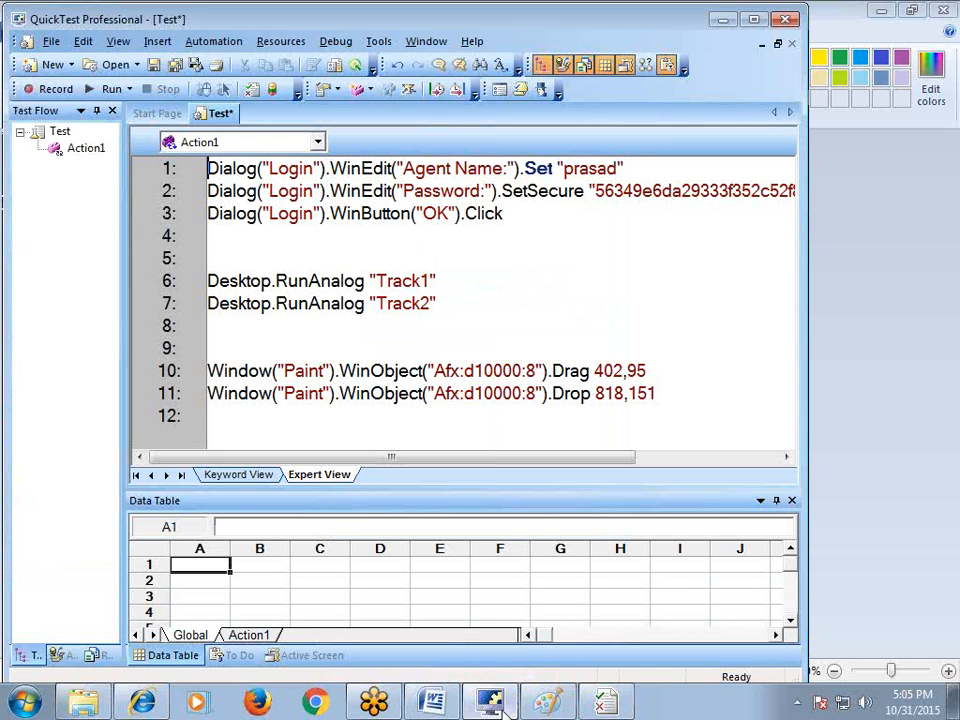
Keep the Drag/Drop lines (deleted then restored), add empty line 13, and start recording
{"action": "left_click_drag", "start_coordinate": [675, 405], "coordinate": [203, 372]}
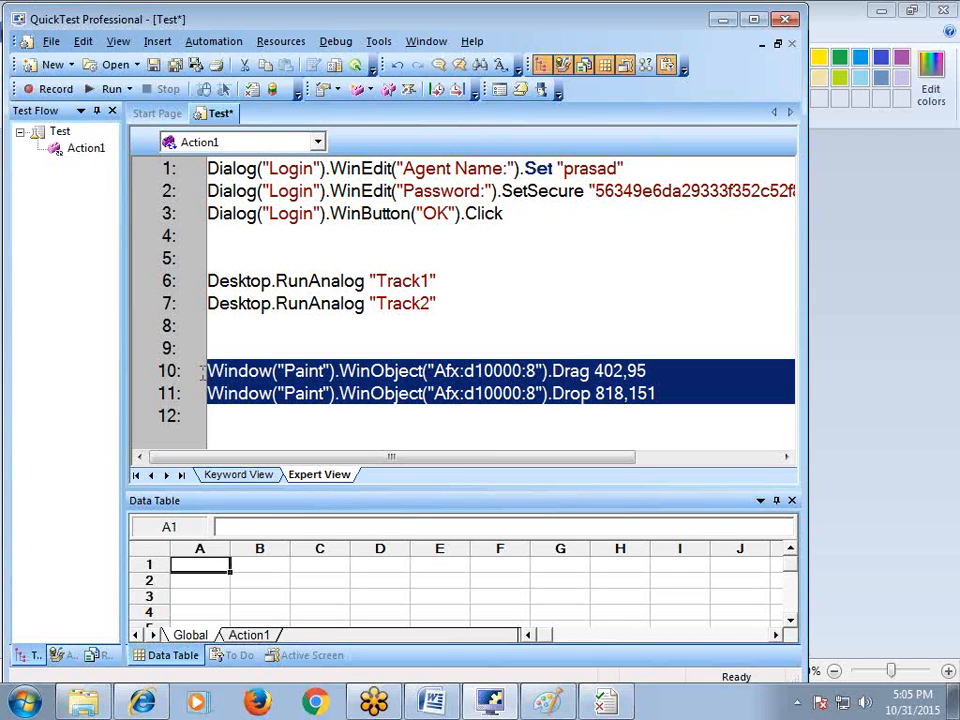
{"action": "key", "text": "Delete"}
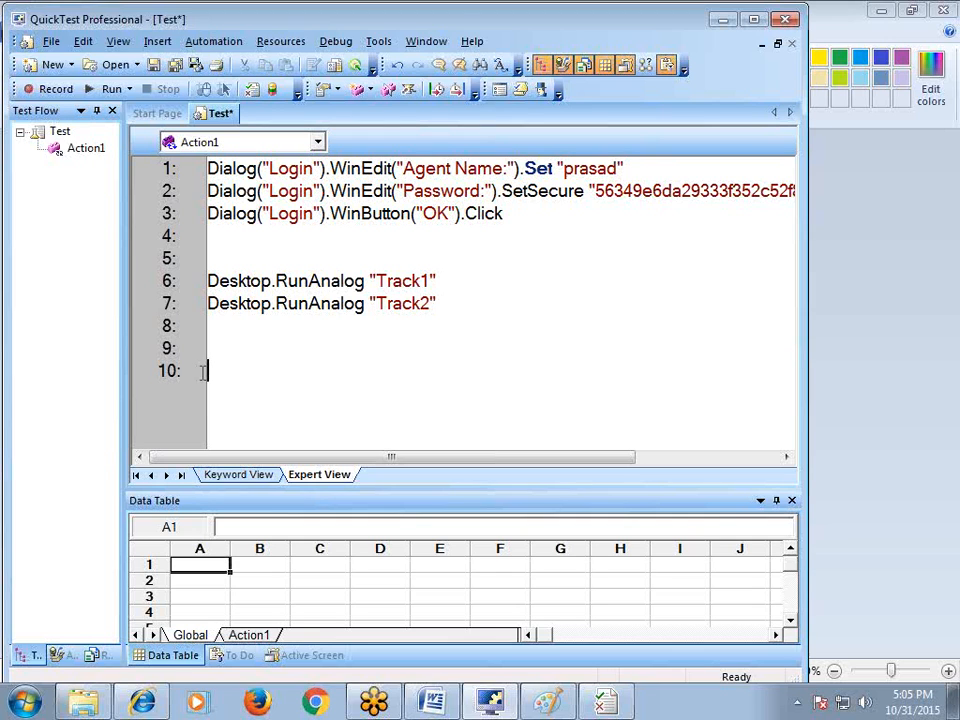
{"action": "key", "text": "ctrl+z"}
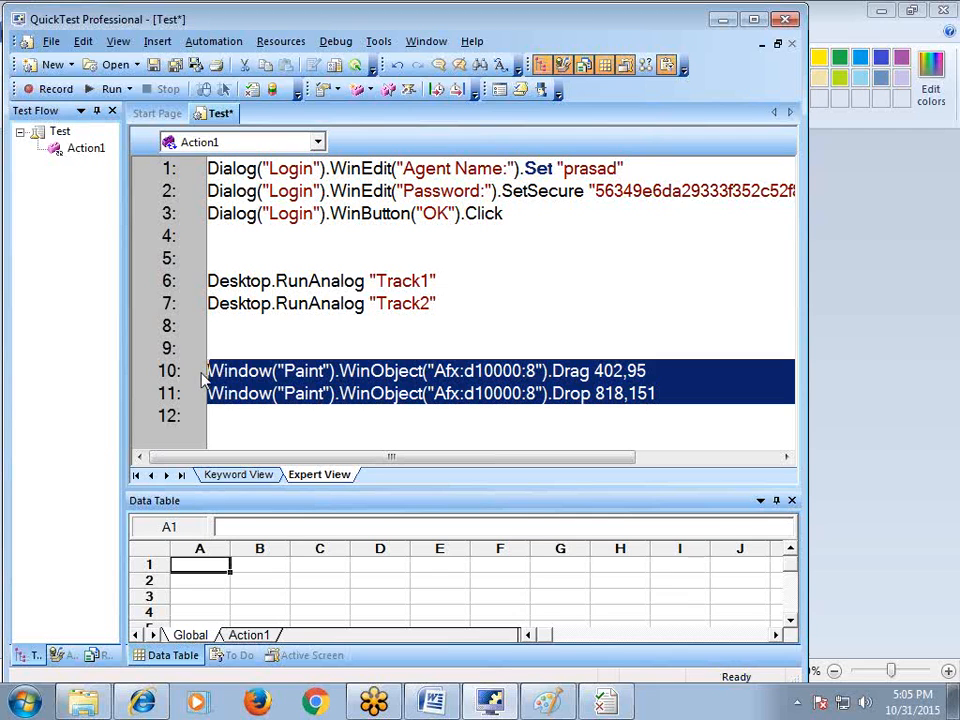
{"action": "left_click", "coordinate": [279, 431]}
{"action": "scroll", "coordinate": [279, 431], "scroll_direction": "down", "scroll_amount": 4}
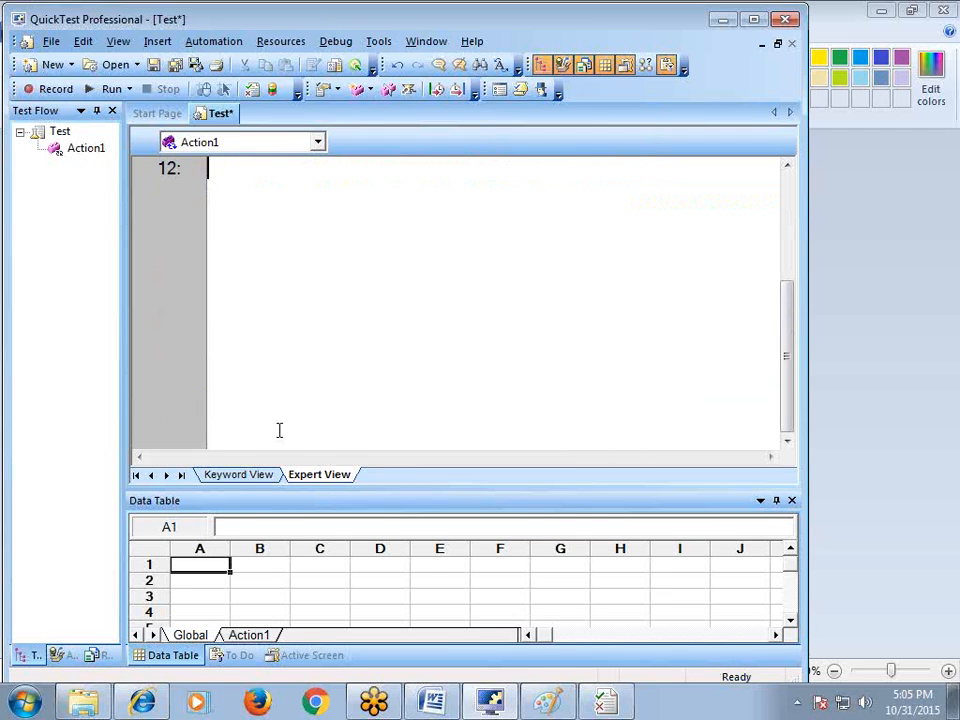
{"action": "scroll", "coordinate": [295, 403], "scroll_direction": "up", "scroll_amount": 1}
{"action": "key", "text": "Return"}
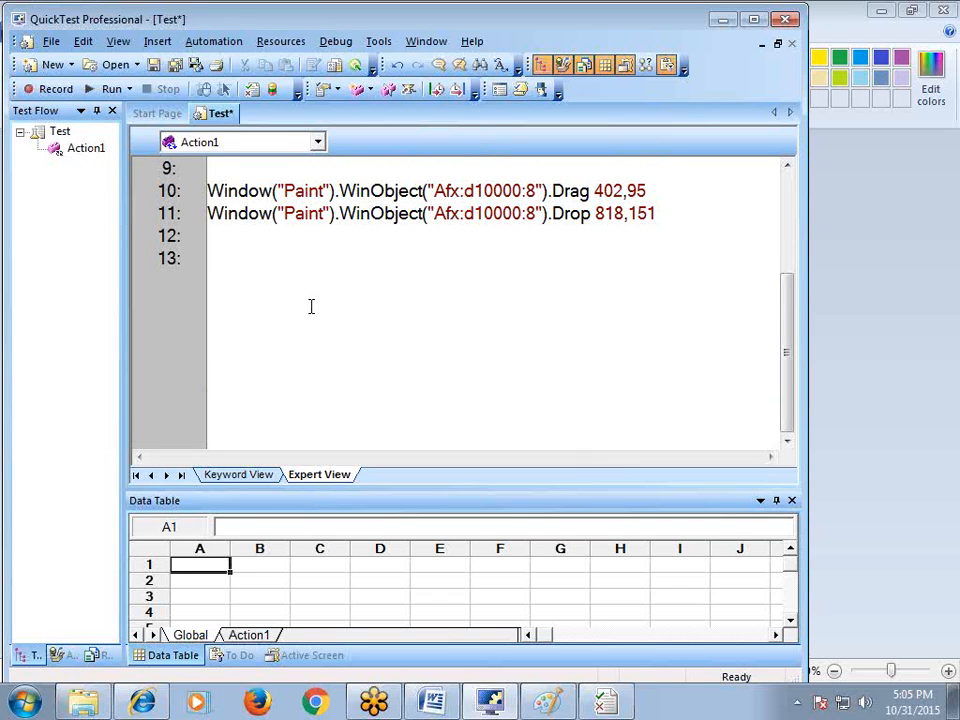
{"action": "left_click", "coordinate": [58, 88]}
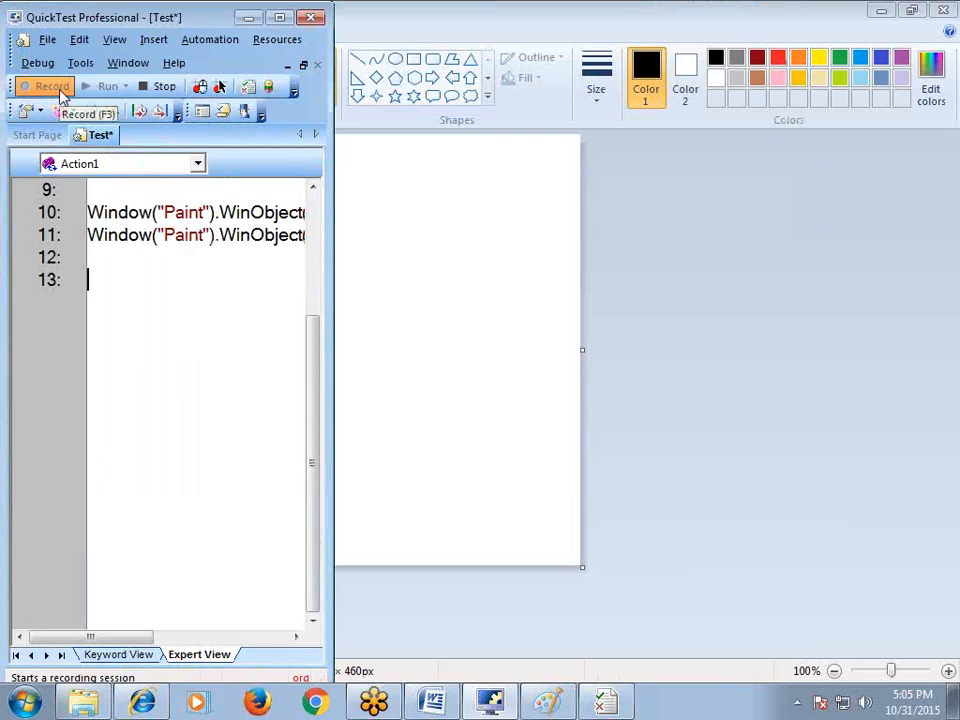
Set Analog Recording Settings to record relative to the Untitled - Paint window
{"action": "left_click", "coordinate": [208, 40]}
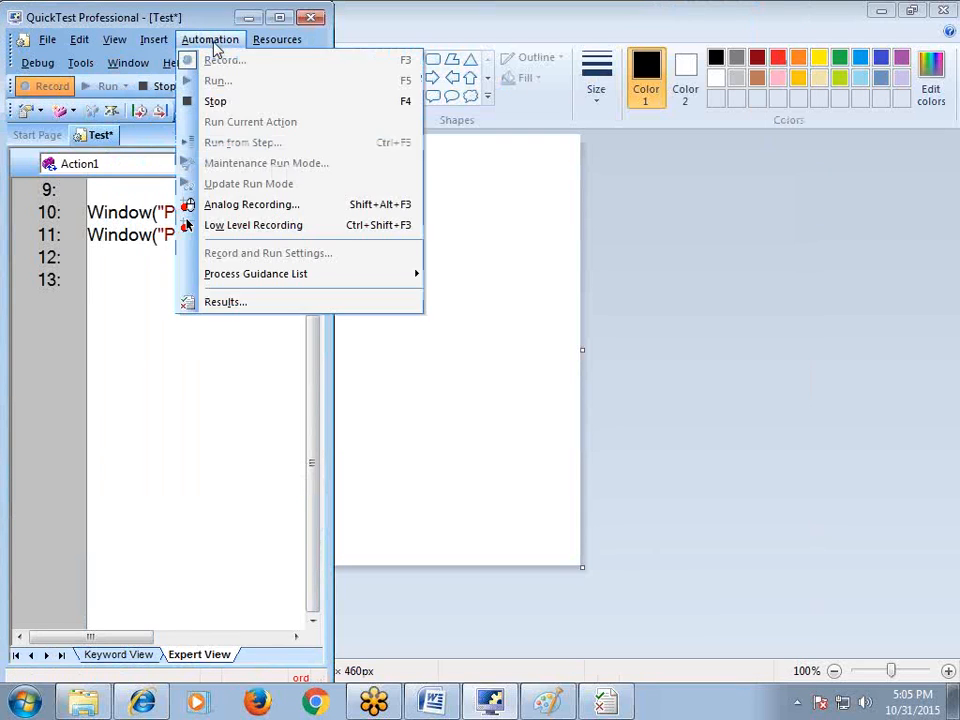
{"action": "left_click", "coordinate": [240, 208]}
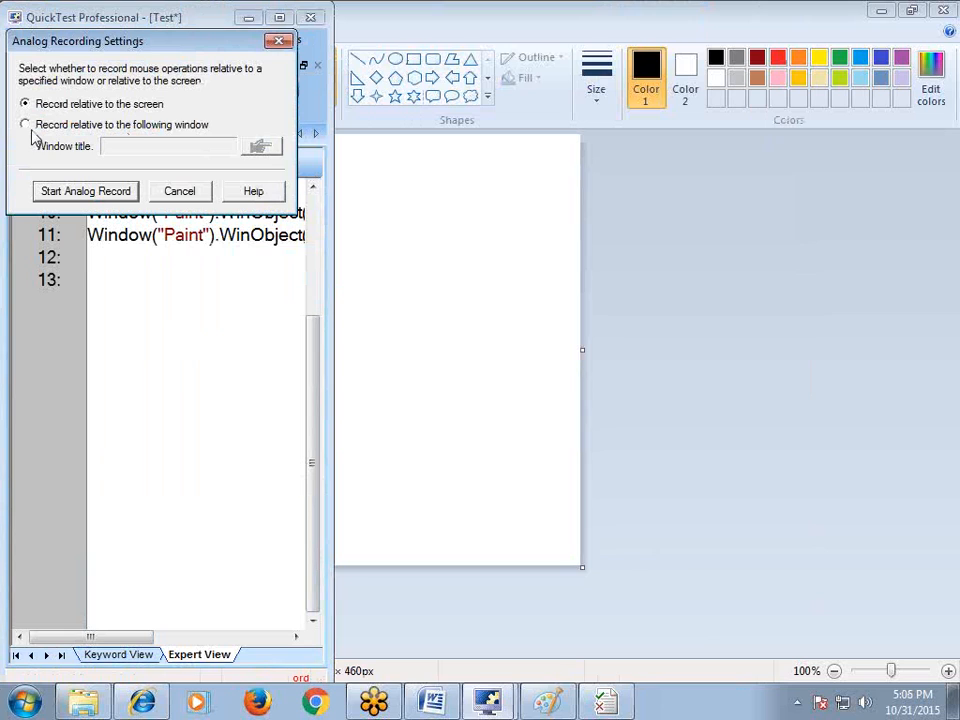
{"action": "left_click", "coordinate": [25, 124]}
{"action": "left_click", "coordinate": [255, 147]}
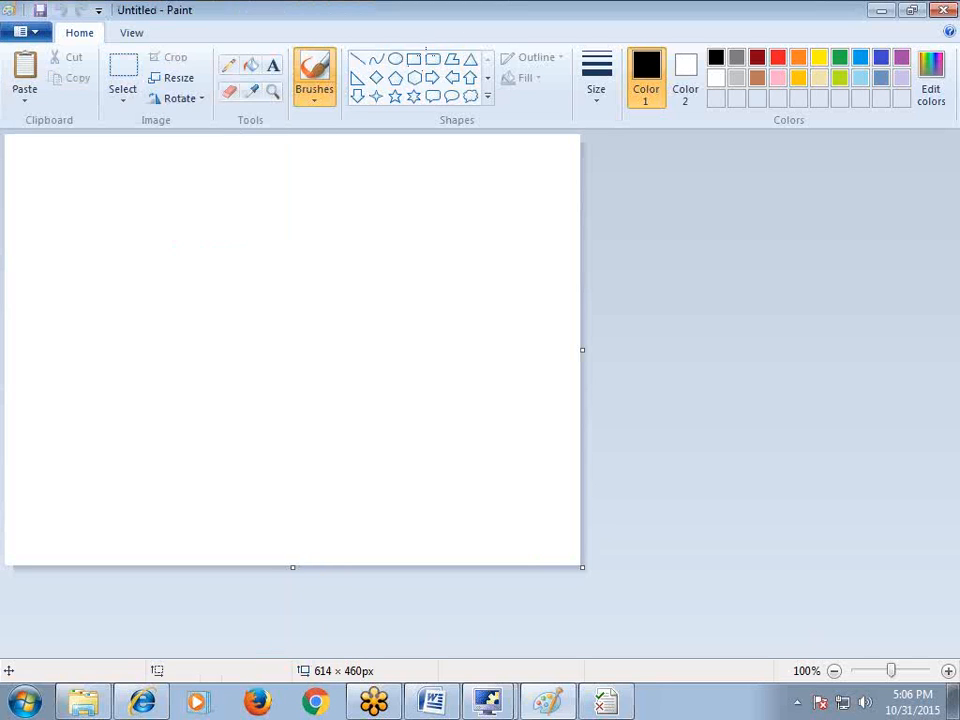
{"action": "left_click", "coordinate": [460, 14]}
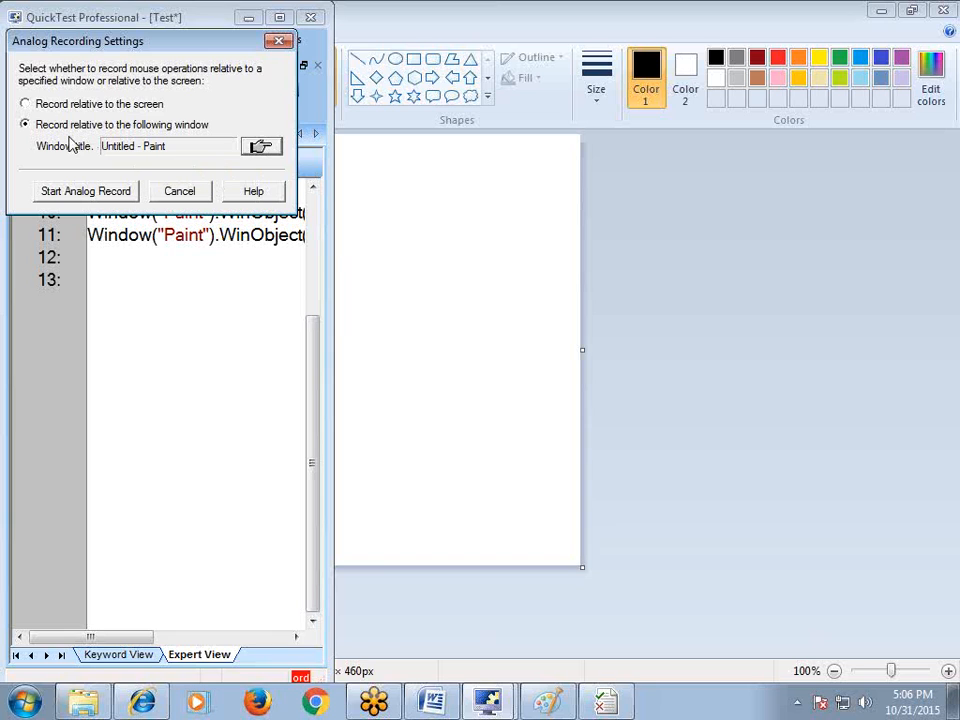
Analog-record a three-stroke signature in Paint, adding RunAnalog "Track3" on line 14
{"action": "left_click", "coordinate": [88, 192]}
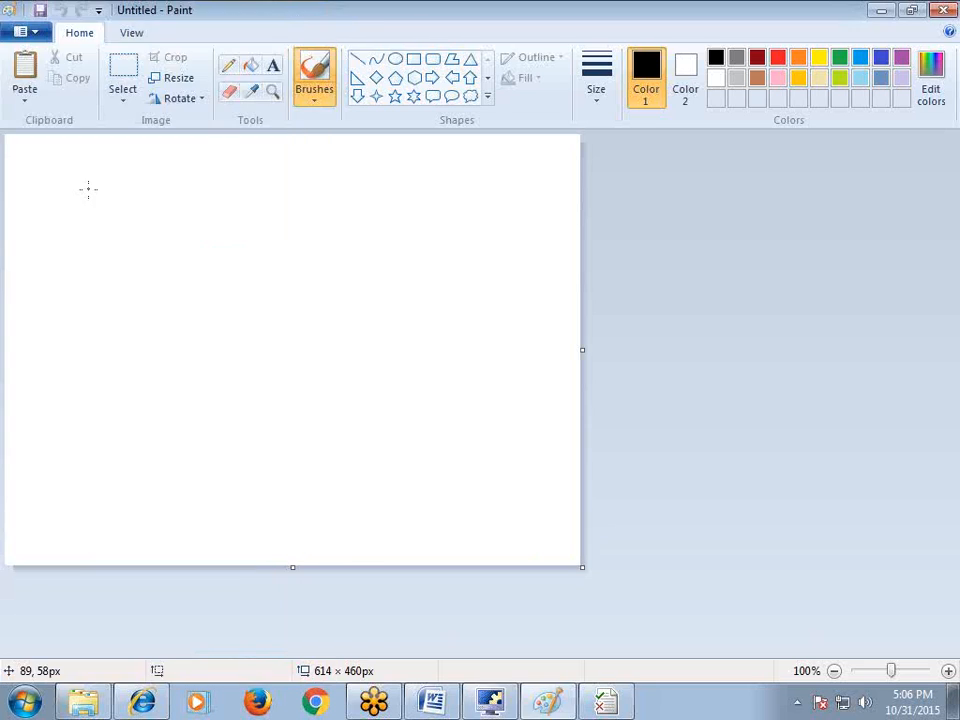
{"action": "mouse_move", "coordinate": [148, 249]}
{"action": "left_mouse_down"}
{"action": "mouse_move", "coordinate": [152, 334]}
{"action": "mouse_move", "coordinate": [163, 306]}
{"action": "mouse_move", "coordinate": [165, 397]}
{"action": "left_mouse_up"}
{"action": "mouse_move", "coordinate": [182, 331]}
{"action": "left_mouse_down"}
{"action": "mouse_move", "coordinate": [133, 328]}
{"action": "mouse_move", "coordinate": [290, 275]}
{"action": "mouse_move", "coordinate": [302, 295]}
{"action": "left_mouse_up"}
{"action": "left_click_drag", "start_coordinate": [128, 335], "coordinate": [575, 232]}
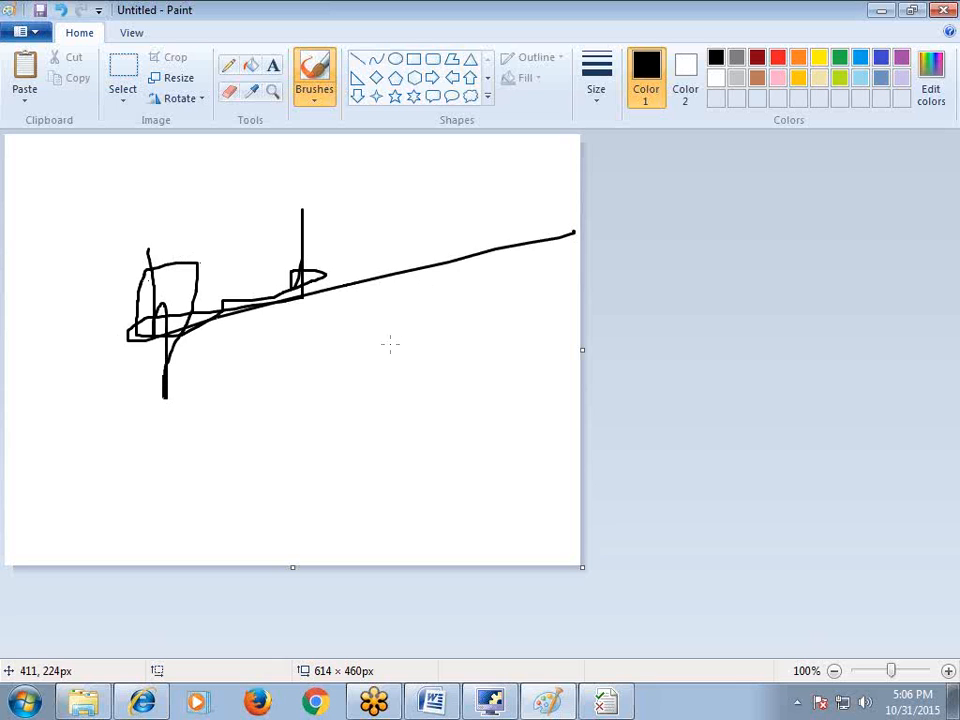
{"action": "left_click", "coordinate": [500, 703]}
{"action": "left_click", "coordinate": [155, 90]}
{"action": "left_click", "coordinate": [490, 703]}
{"action": "mouse_move", "coordinate": [500, 281]}
{"action": "left_mouse_down"}
{"action": "mouse_move", "coordinate": [163, 268]}
{"action": "mouse_move", "coordinate": [189, 276]}
{"action": "left_mouse_up"}
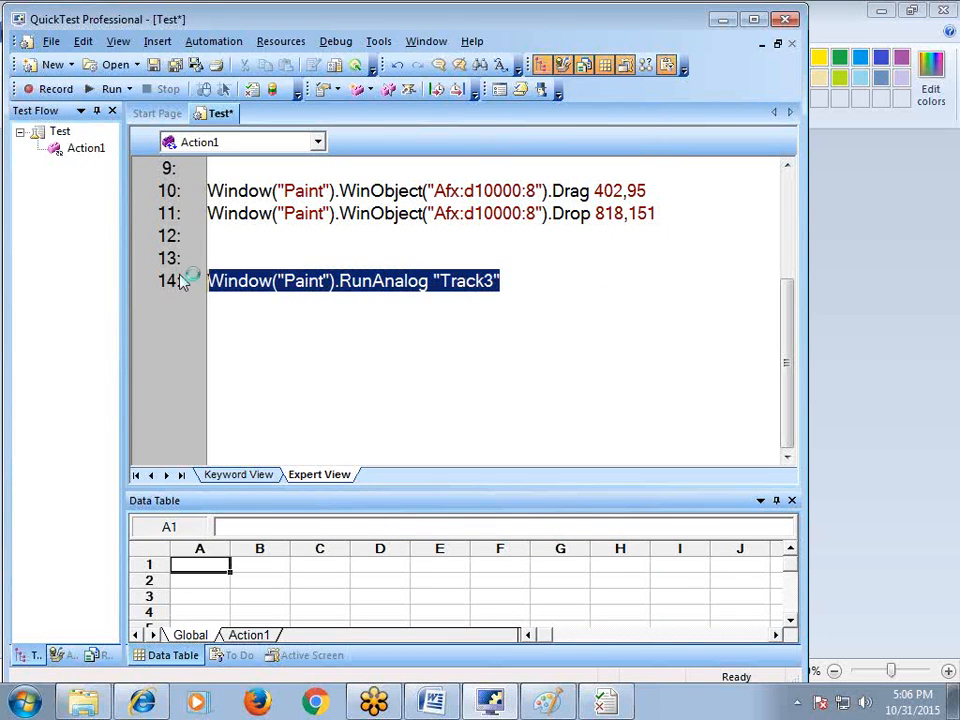
Add the comment 'Digital signature in paint using normal recording' on line 9
{"action": "left_click", "coordinate": [289, 306]}
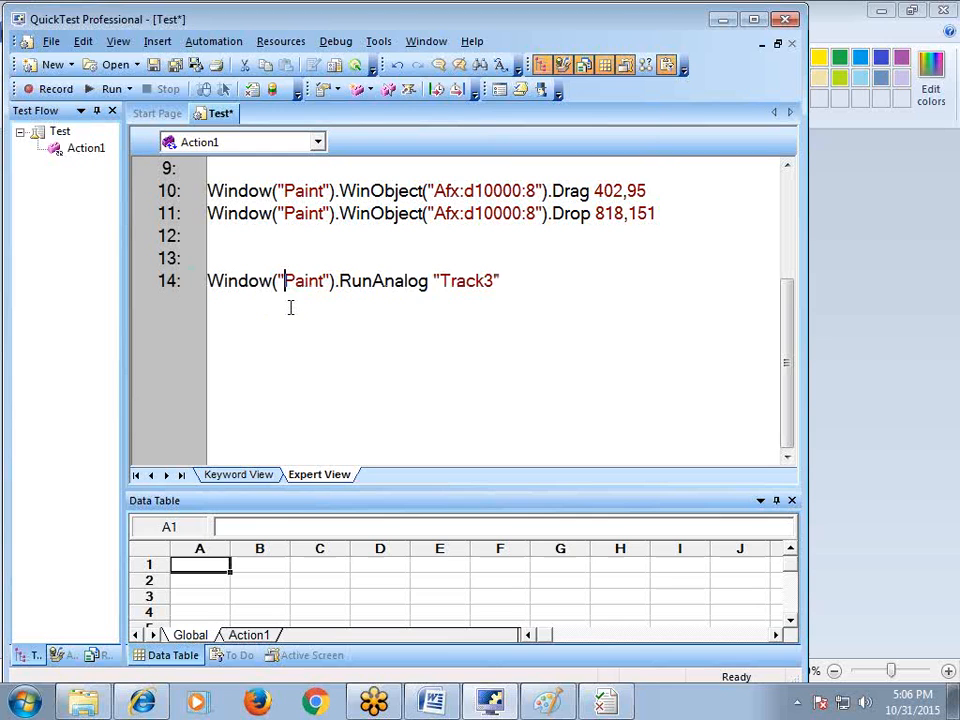
{"action": "left_click", "coordinate": [274, 168]}
{"action": "type", "text": "'Digital s"}
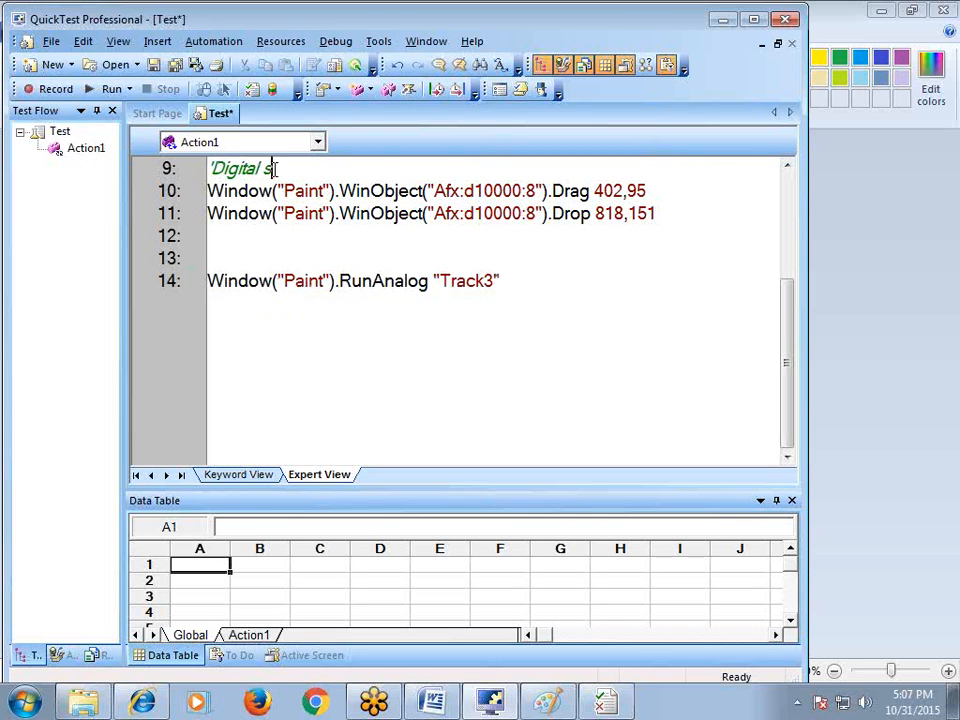
{"action": "type", "text": "ignature in "}
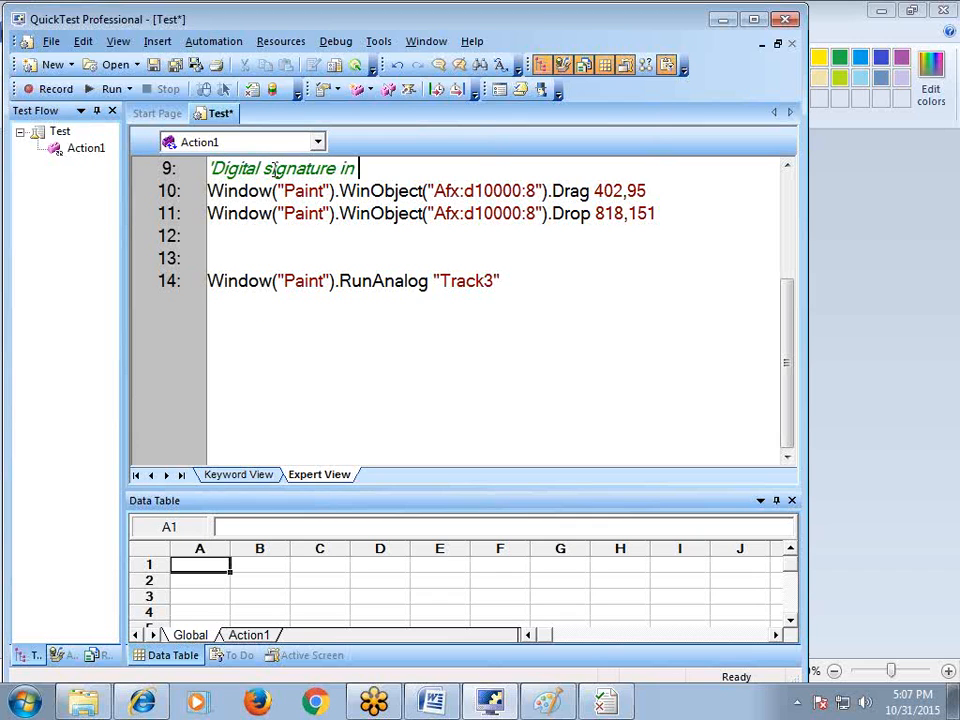
{"action": "type", "text": "paint using c"}
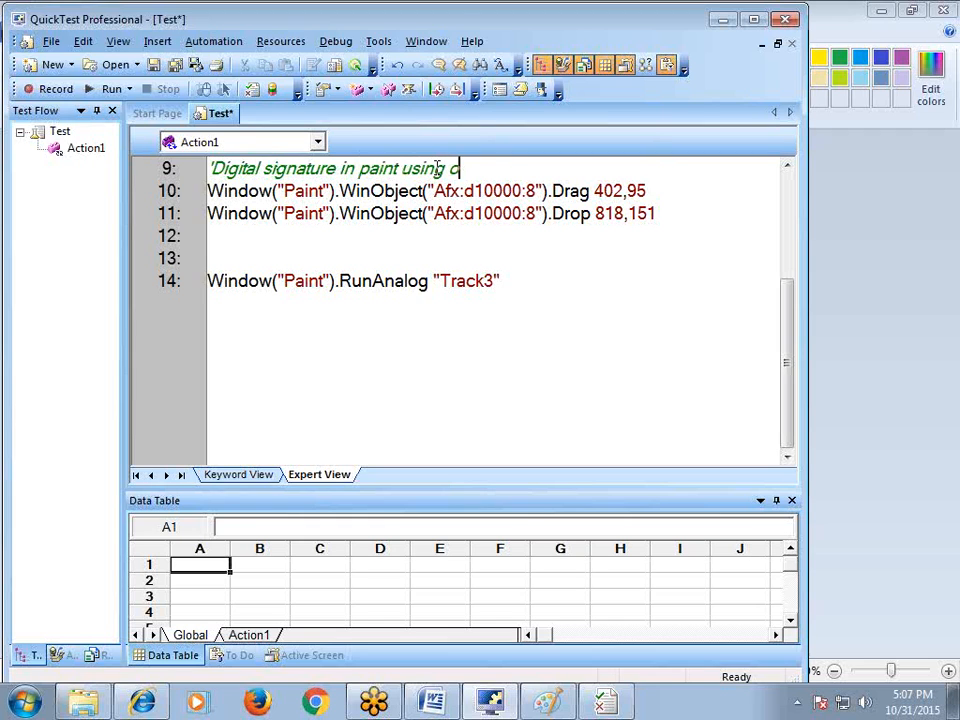
{"action": "key", "text": "BackSpace"}
{"action": "type", "text": "normal recording"}
Copy the comment to line 13, change 'normal' to 'analog', and cancel the save prompt
{"action": "key", "text": "shift+Left"}
{"action": "key", "text": "shift+Left"}
{"action": "key", "text": "shift+Left"}
{"action": "key", "text": "shift+Left"}
{"action": "key", "text": "shift+Left"}
{"action": "key", "text": "shift+Left"}
{"action": "key", "text": "shift+Left"}
{"action": "key", "text": "shift+Left"}
{"action": "key", "text": "shift+Left"}
{"action": "key", "text": "shift+Left"}
{"action": "key", "text": "shift+Left"}
{"action": "key", "text": "shift+Left"}
{"action": "key", "text": "shift+Left"}
{"action": "key", "text": "shift+Left"}
{"action": "key", "text": "shift+Left"}
{"action": "key", "text": "shift+Left"}
{"action": "key", "text": "shift+Left"}
{"action": "key", "text": "shift+Left"}
{"action": "key", "text": "shift+Left"}
{"action": "key", "text": "shift+Left"}
{"action": "key", "text": "shift+Left"}
{"action": "key", "text": "shift+Left"}
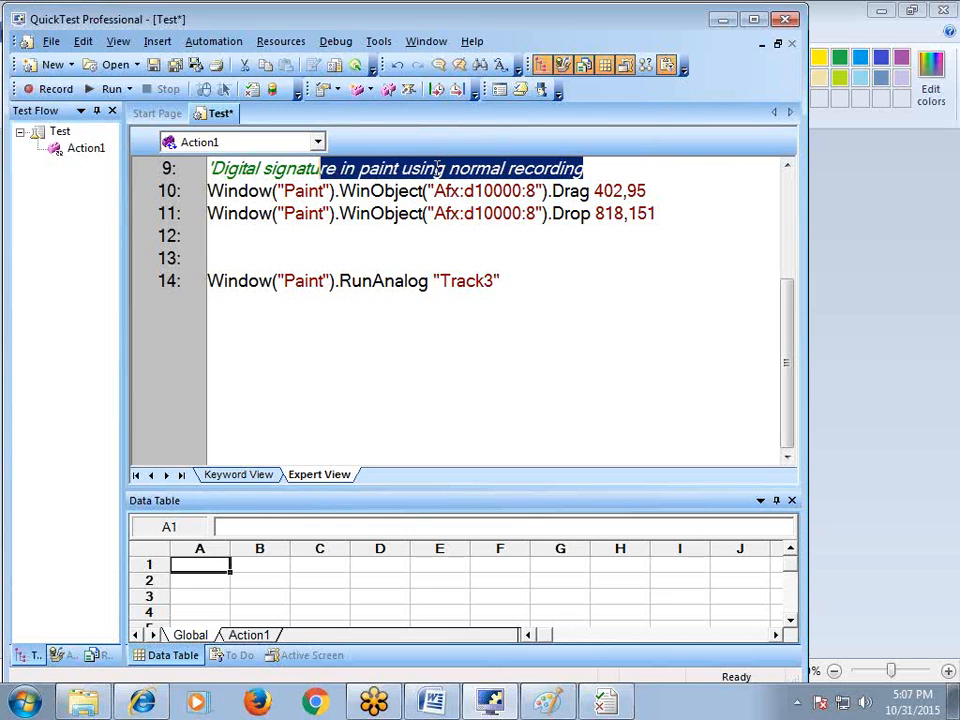
{"action": "key", "text": "ctrl+c"}
{"action": "key", "text": "Down"}
{"action": "key", "text": "Down"}
{"action": "key", "text": "Down"}
{"action": "key", "text": "Down"}
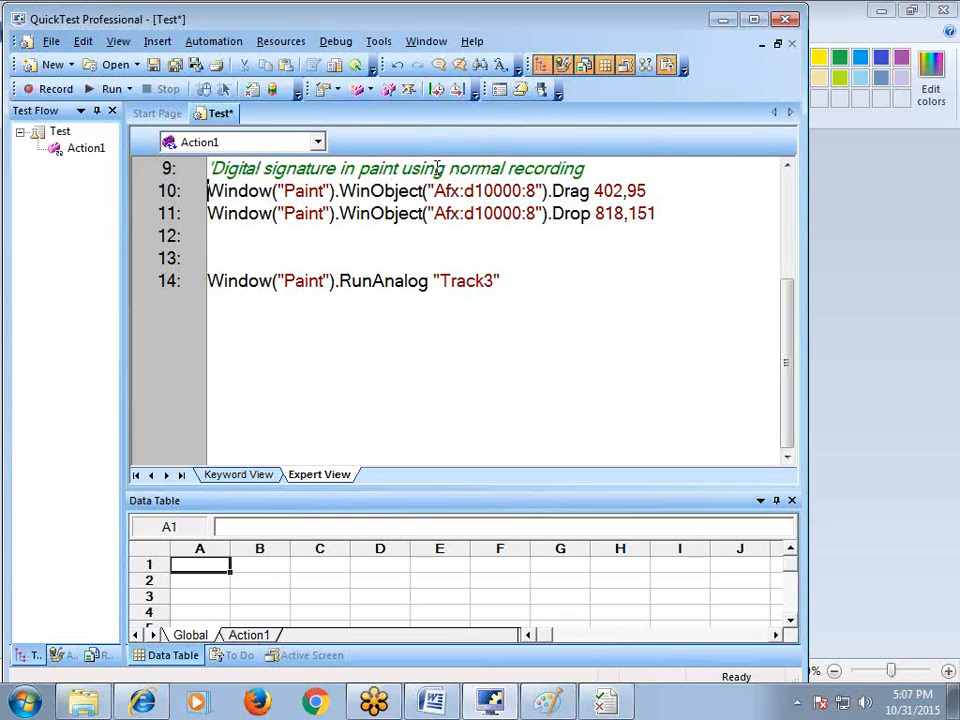
{"action": "key", "text": "ctrl+v"}
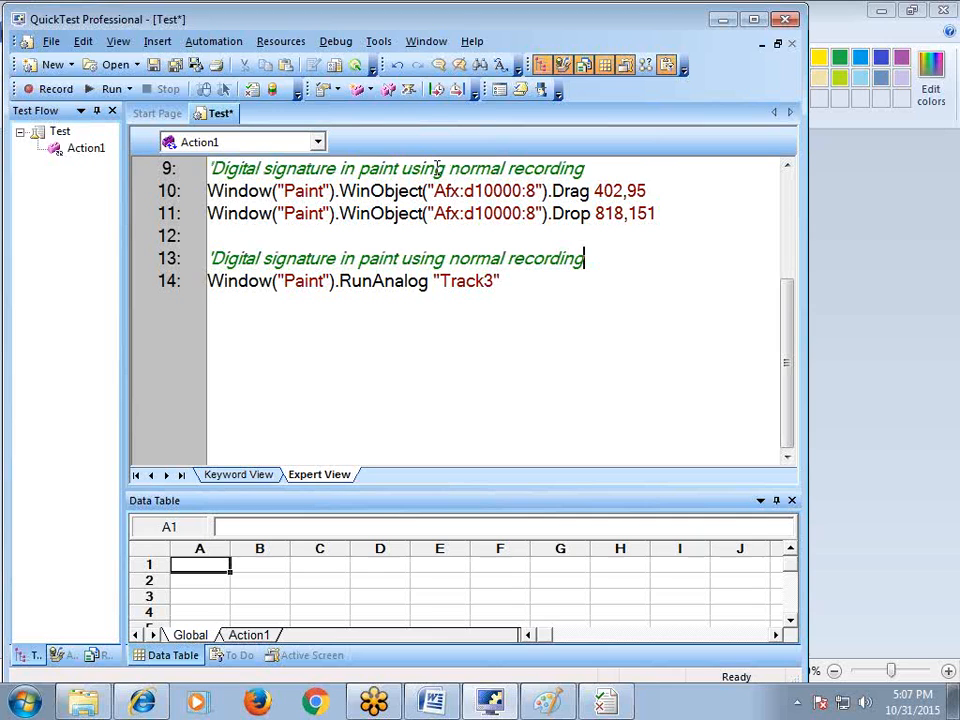
{"action": "key", "text": "Left"}
{"action": "key", "text": "Left"}
{"action": "key", "text": "Left"}
{"action": "key", "text": "Left"}
{"action": "key", "text": "Left"}
{"action": "key", "text": "Left"}
{"action": "key", "text": "Left"}
{"action": "key", "text": "Left"}
{"action": "key", "text": "Left"}
{"action": "key", "text": "Left"}
{"action": "key", "text": "BackSpace"}
{"action": "key", "text": "BackSpace"}
{"action": "key", "text": "BackSpace"}
{"action": "key", "text": "BackSpace"}
{"action": "key", "text": "BackSpace"}
{"action": "key", "text": "BackSpace"}
{"action": "type", "text": "analog"}
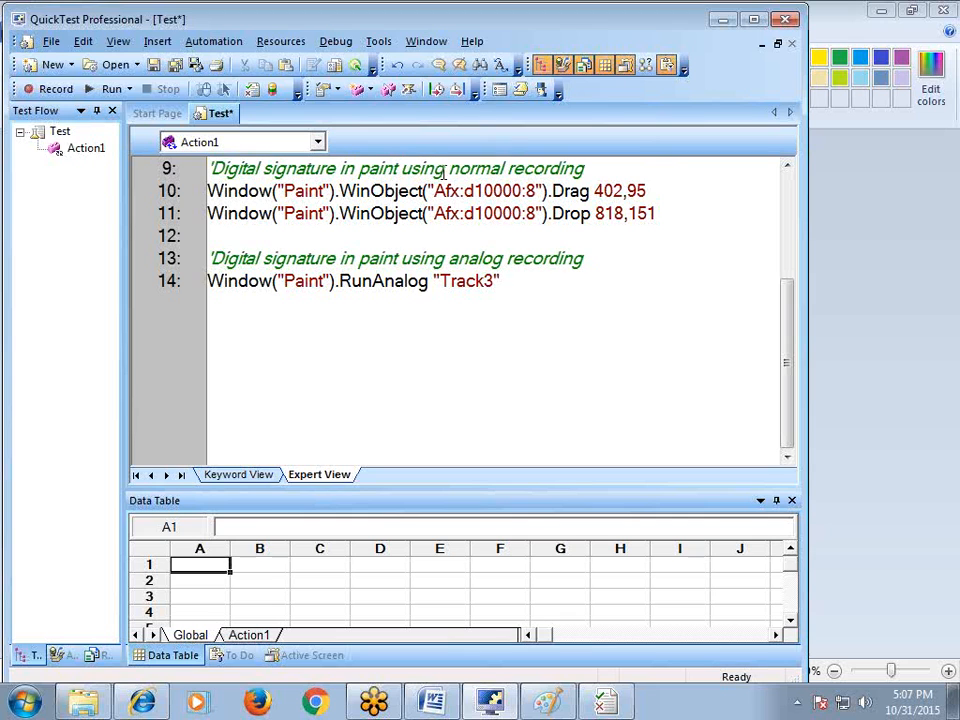
{"action": "key", "text": "ctrl+s"}
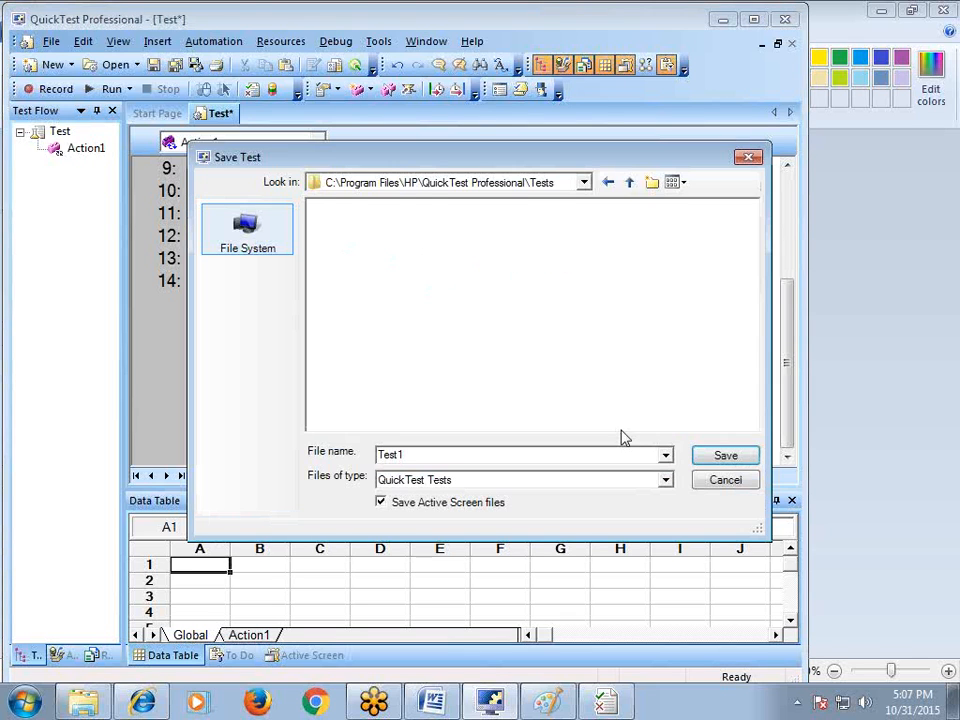
{"action": "left_click", "coordinate": [707, 480]}
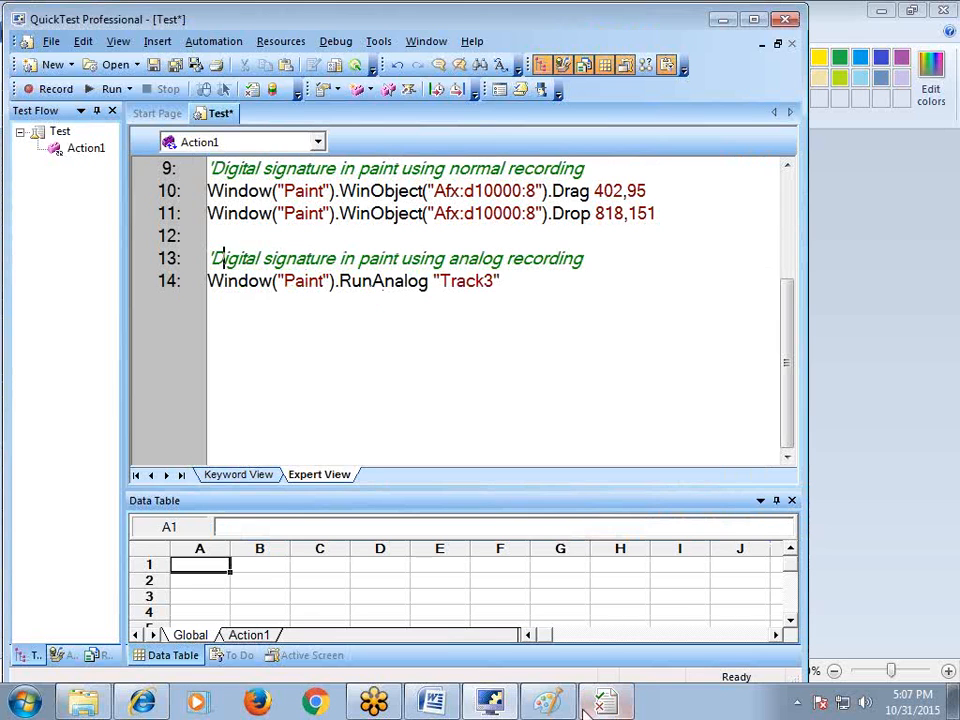
Clear the Paint canvas with a new picture, discarding the drawing unsaved
{"action": "left_click", "coordinate": [547, 703]}
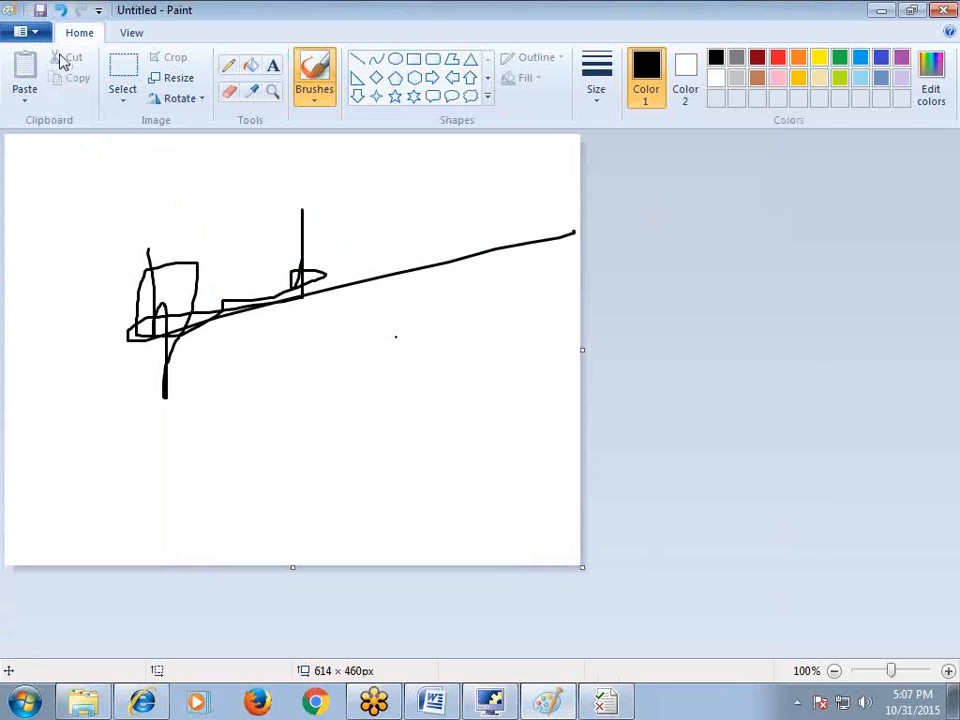
{"action": "left_click", "coordinate": [38, 36]}
{"action": "left_click", "coordinate": [50, 62]}
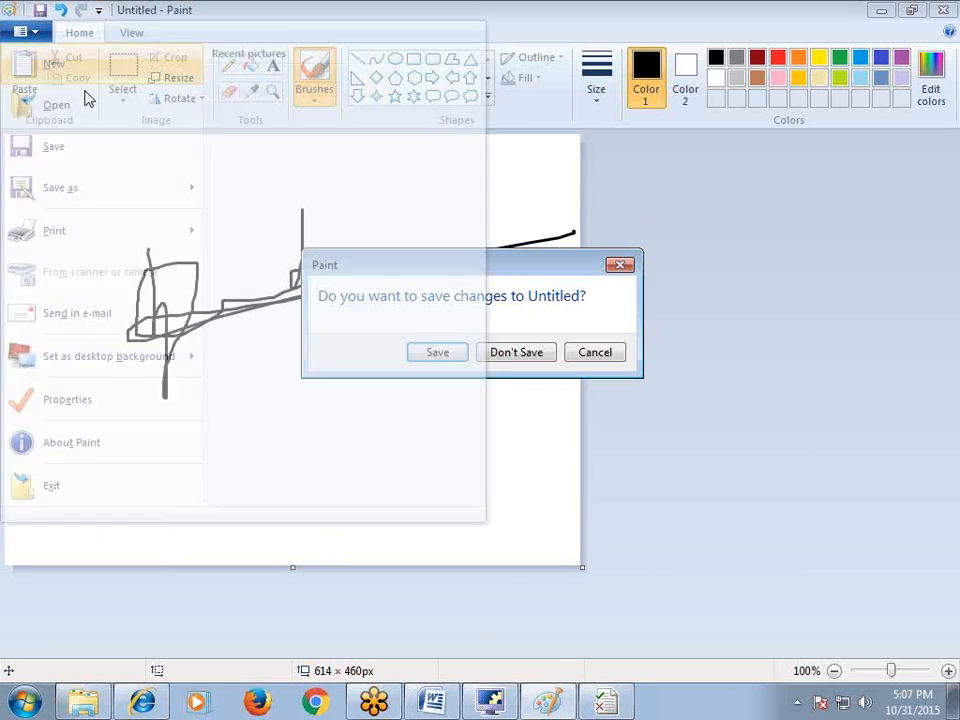
{"action": "left_click", "coordinate": [514, 358]}
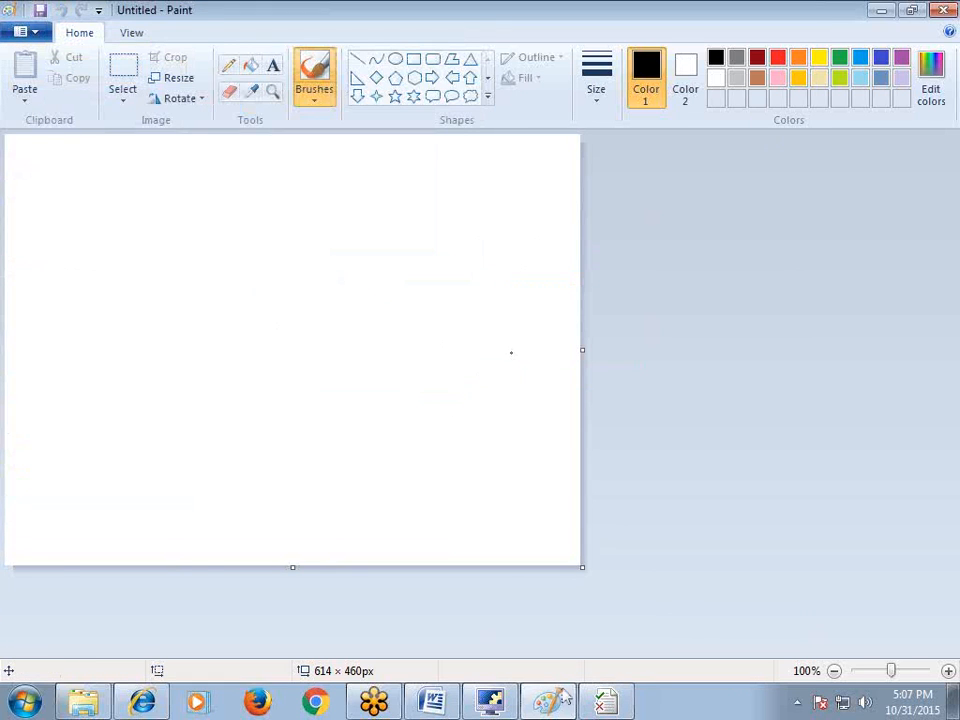
Run the script from line 13, then close Test Results and Paint's resize dialog
{"action": "left_click", "coordinate": [500, 703]}
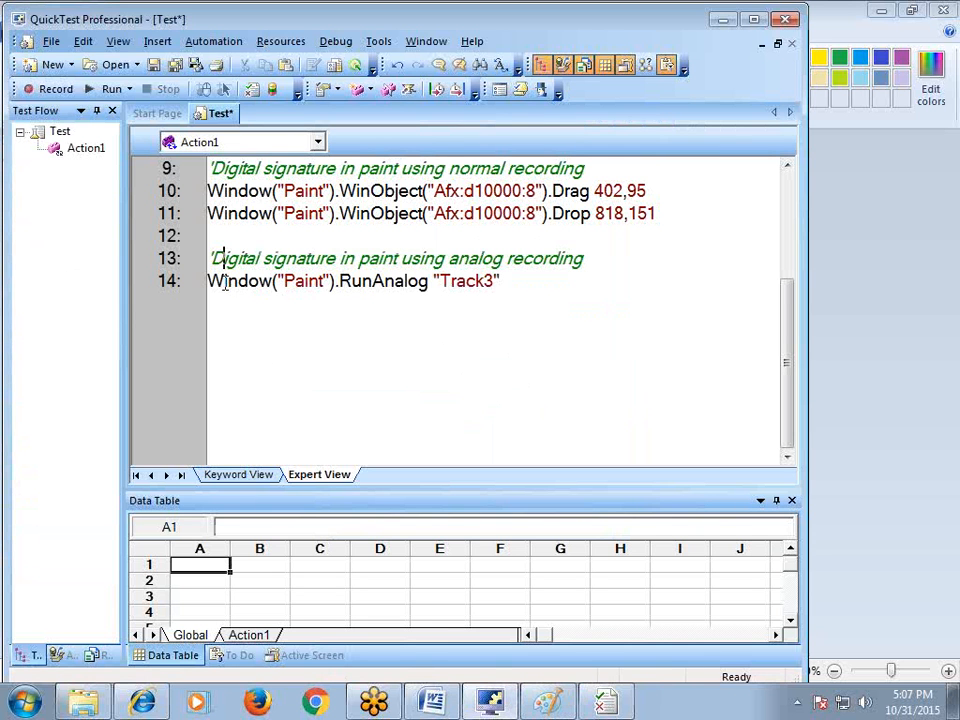
{"action": "right_click", "coordinate": [220, 262]}
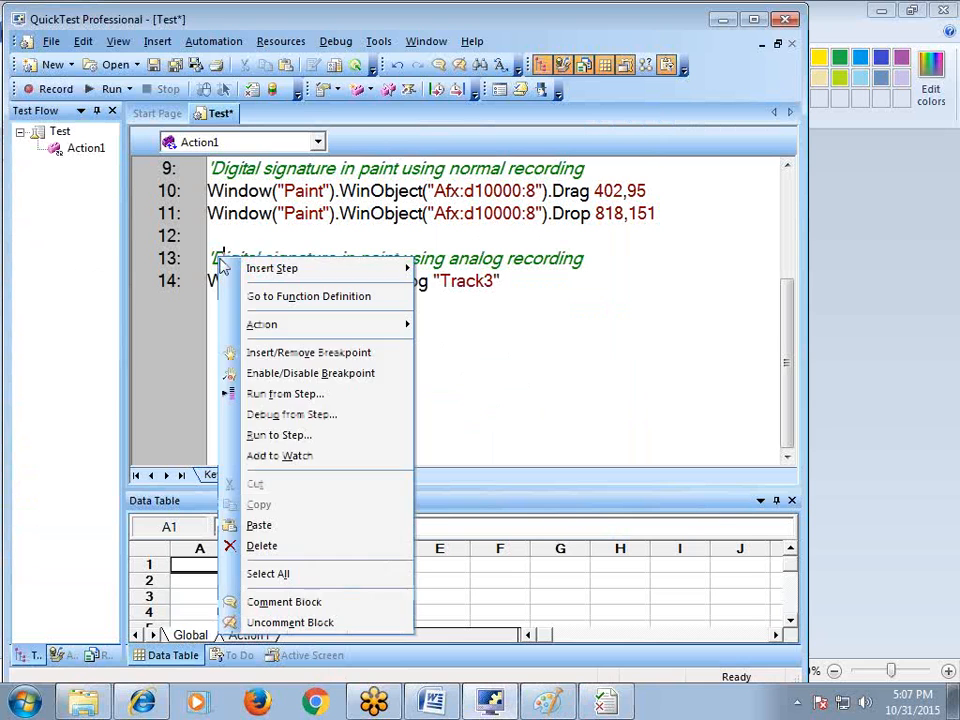
{"action": "left_click", "coordinate": [283, 394]}
{"action": "left_click", "coordinate": [410, 481]}
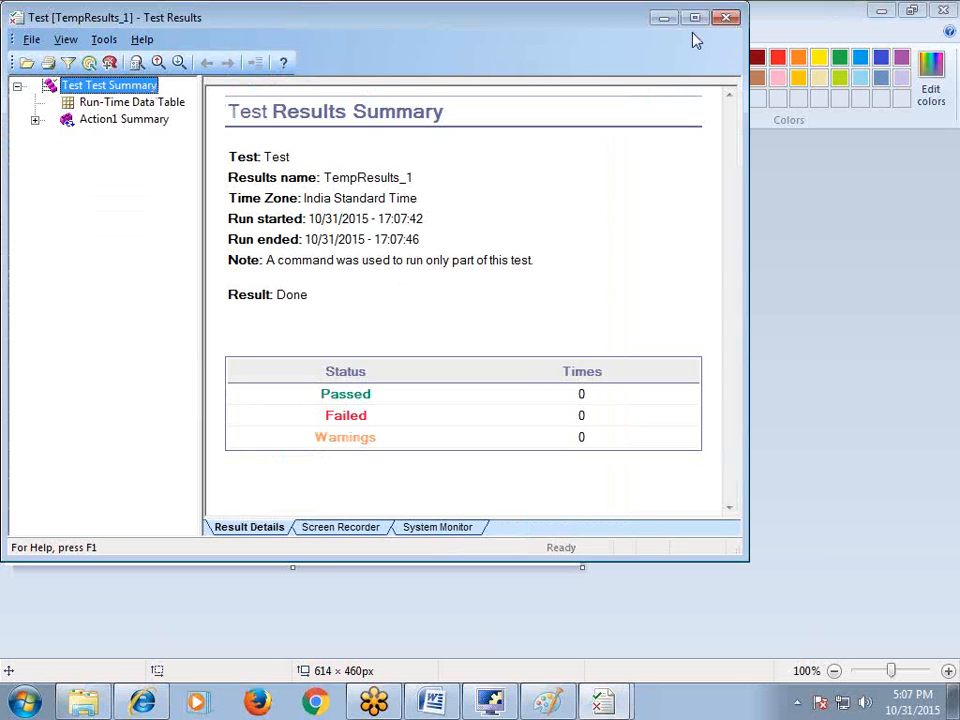
{"action": "left_click", "coordinate": [728, 18]}
{"action": "left_click", "coordinate": [249, 455]}
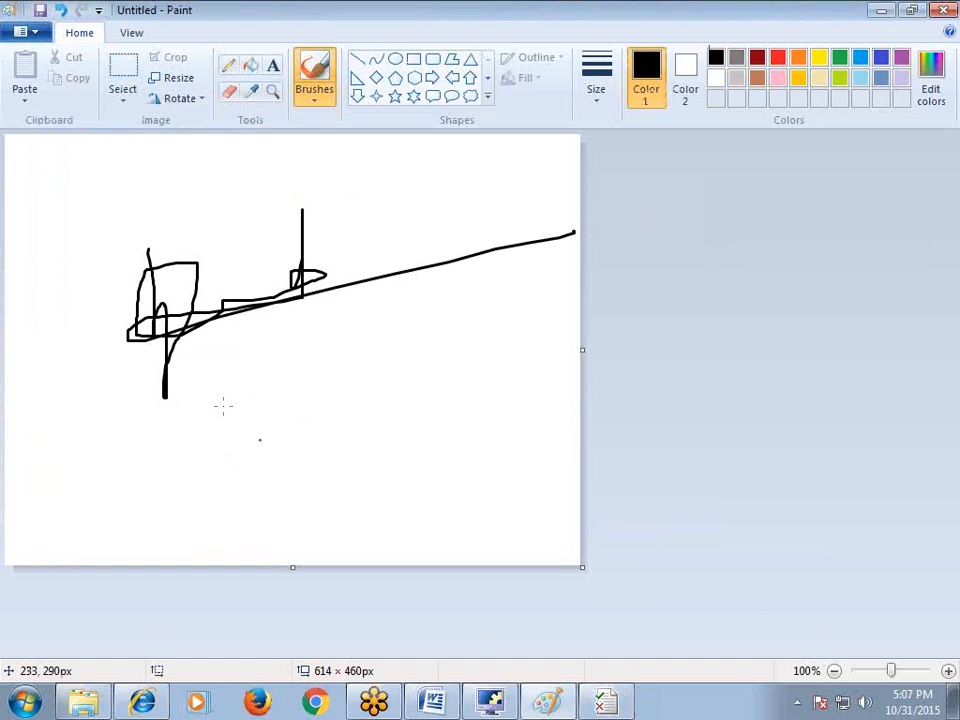
Review the RunAnalog "Track3" statement on line 14, then minimize QuickTest Professional
{"action": "left_click", "coordinate": [490, 702]}
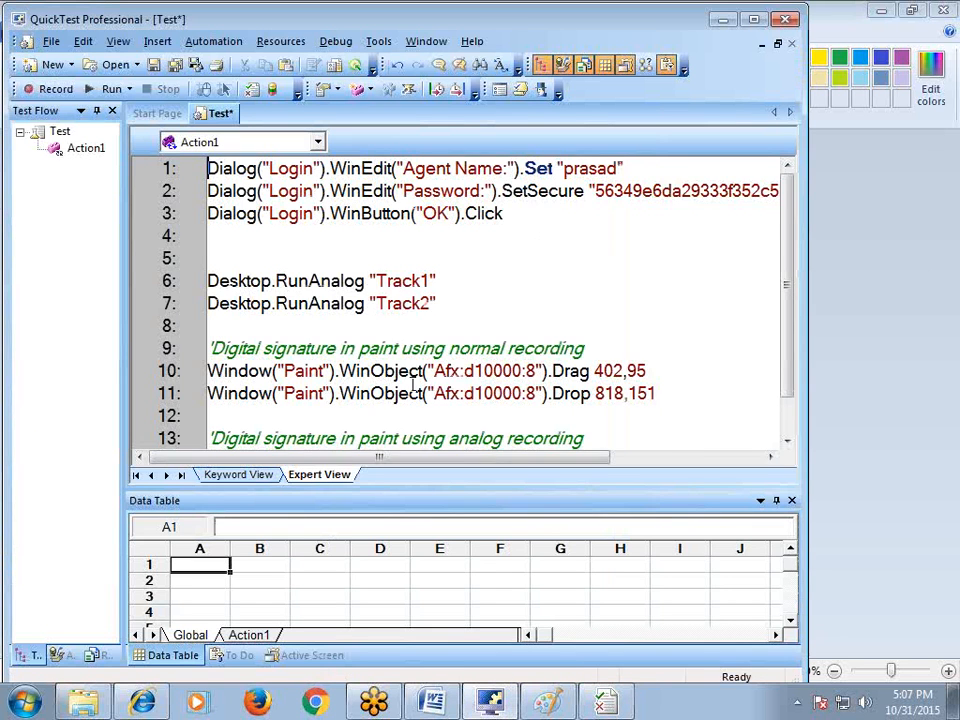
{"action": "scroll", "coordinate": [411, 384], "scroll_direction": "down", "scroll_amount": 4}
{"action": "scroll", "coordinate": [411, 384], "scroll_direction": "up", "scroll_amount": 3}
{"action": "scroll", "coordinate": [411, 384], "scroll_direction": "down", "scroll_amount": 2}
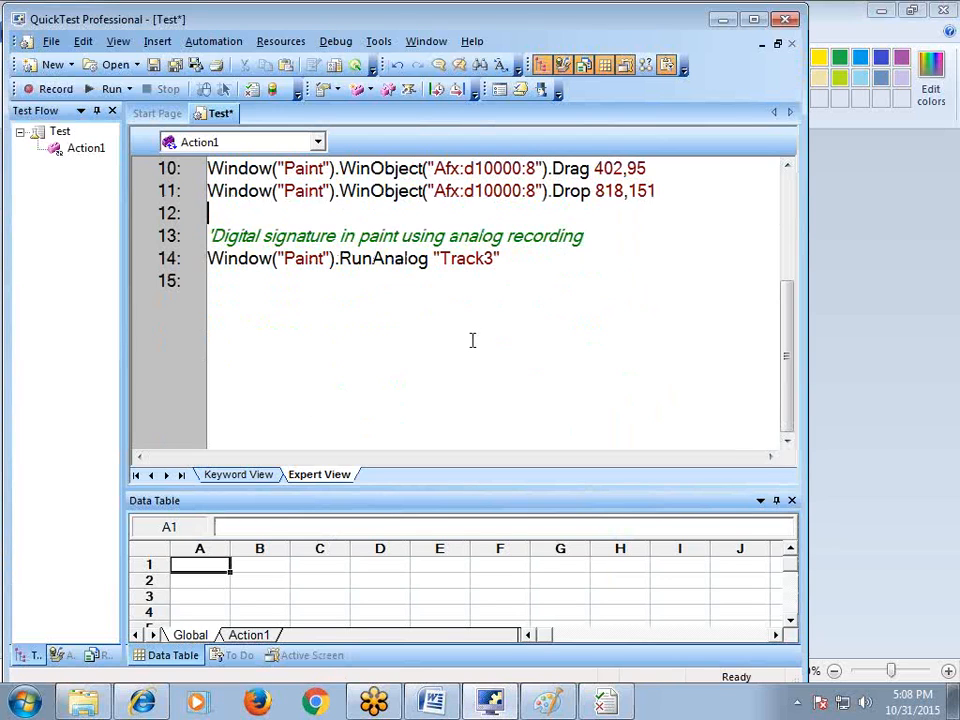
{"action": "left_click_drag", "start_coordinate": [527, 263], "coordinate": [189, 264]}
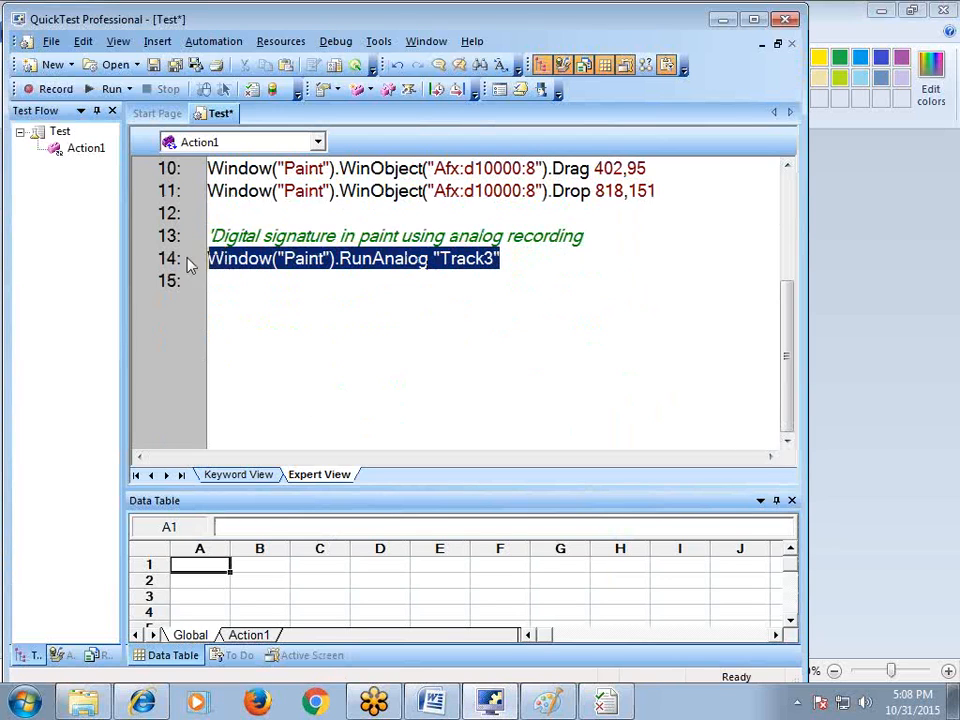
{"action": "left_click", "coordinate": [501, 377]}
{"action": "scroll", "coordinate": [501, 372], "scroll_direction": "up", "scroll_amount": 3}
{"action": "scroll", "coordinate": [501, 372], "scroll_direction": "down", "scroll_amount": 2}
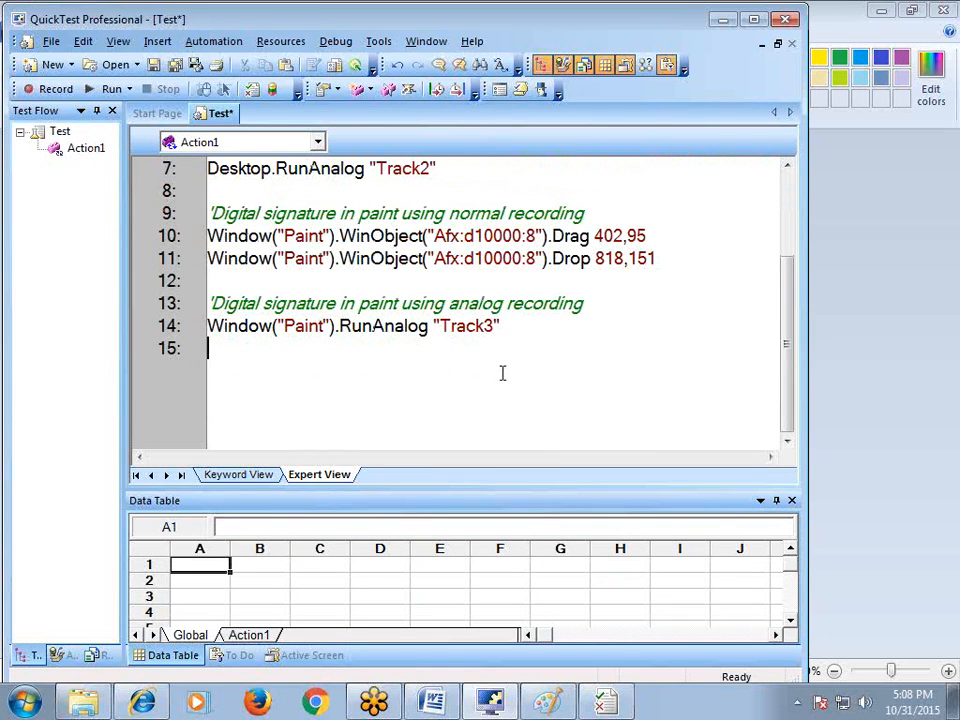
{"action": "left_click", "coordinate": [722, 20]}
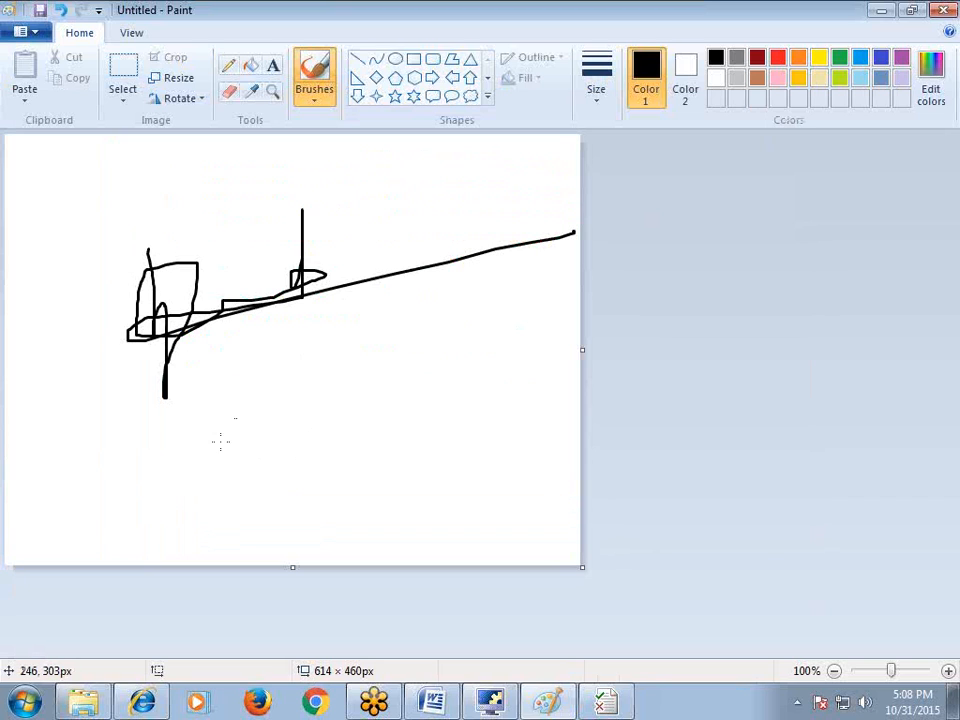
Inspect the replayed signature, undo a stray dot, then switch to UFT.docx in Word
{"action": "left_click", "coordinate": [254, 401]}
{"action": "key", "text": "ctrl+z"}
{"action": "left_click", "coordinate": [402, 337]}
{"action": "left_click", "coordinate": [539, 286]}
{"action": "left_click", "coordinate": [433, 702]}
Add an 'Ex: digital signature' line under 'instead of objects.' and begin a sentence with 'Where'
{"action": "scroll", "coordinate": [465, 604], "scroll_direction": "down", "scroll_amount": 2}
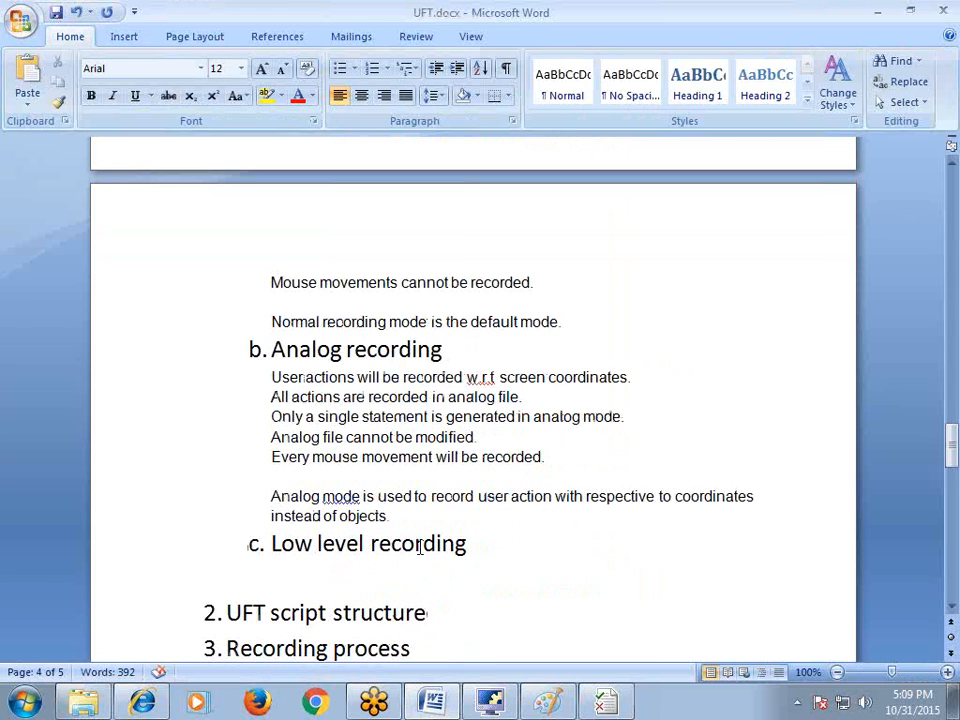
{"action": "key", "text": "Return"}
{"action": "type", "text": "Ex: d"}
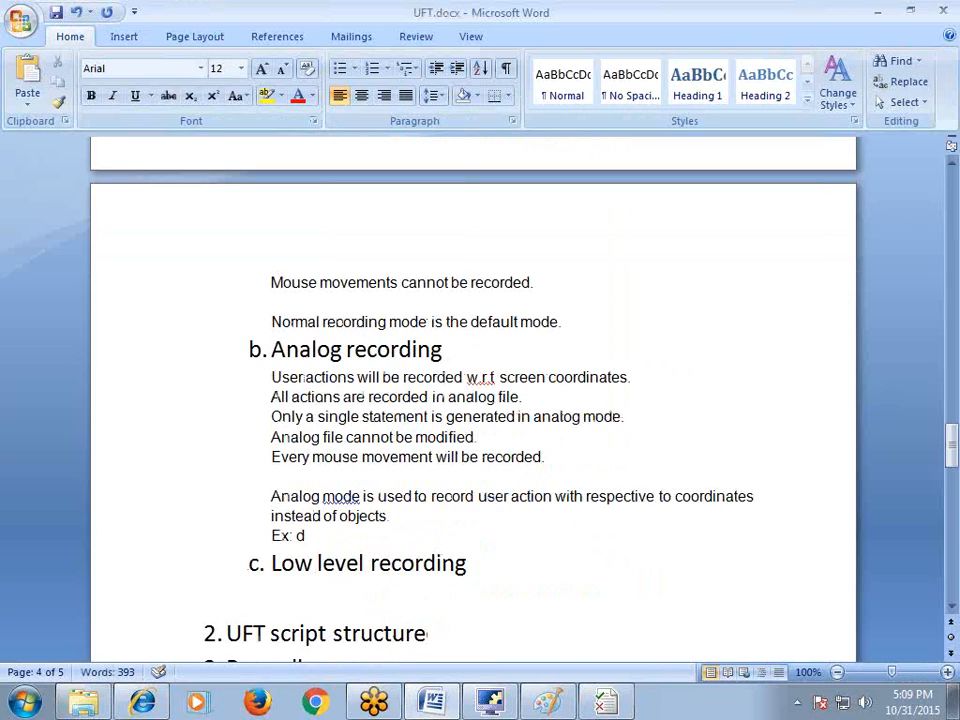
{"action": "type", "text": "igital signature"}
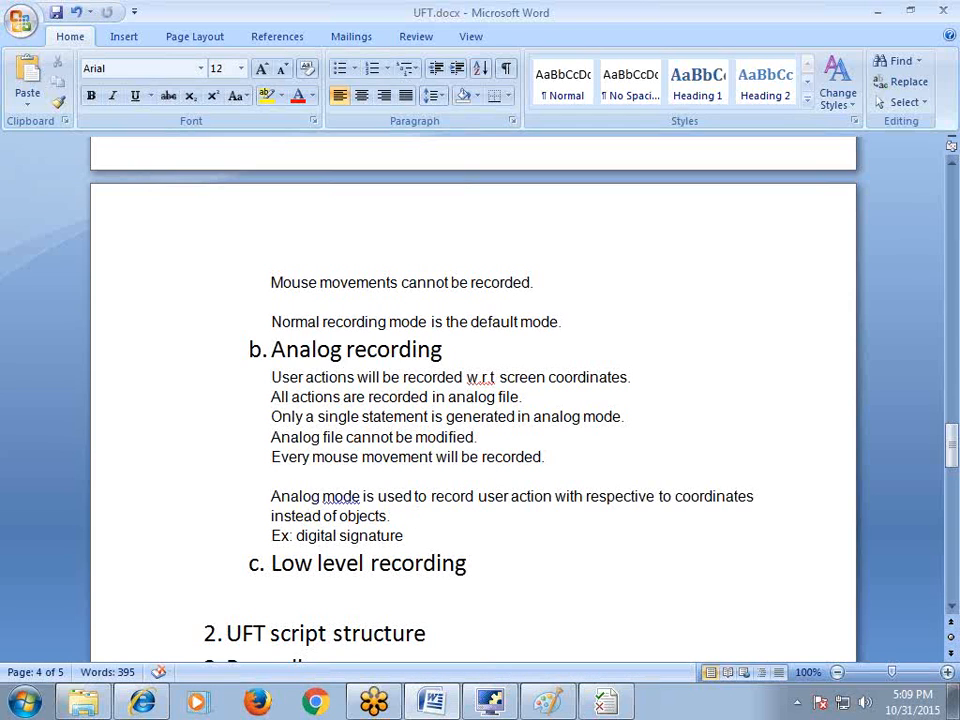
{"action": "type", "text": "Where"}
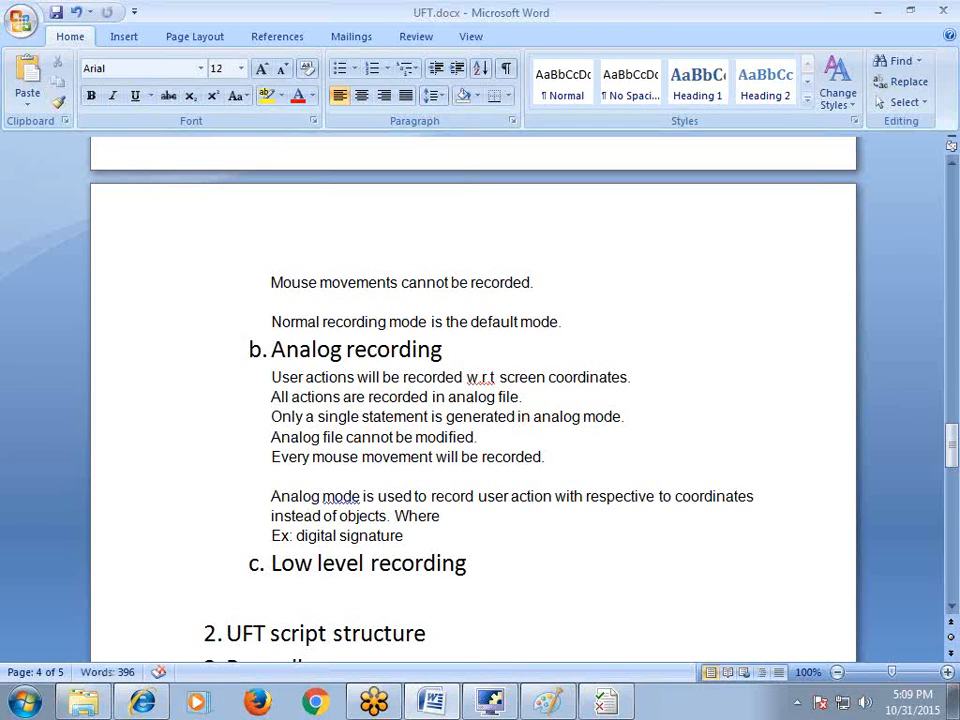